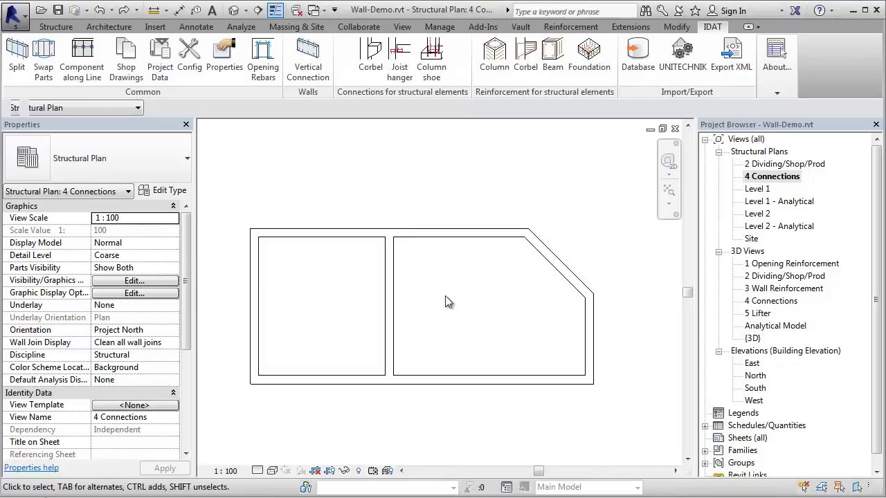
# - Window-select all six plan walls and split them into numbered precast parts with IDAT Split
pyautogui.moveTo(218, 187); pyautogui.dragTo(615, 435)
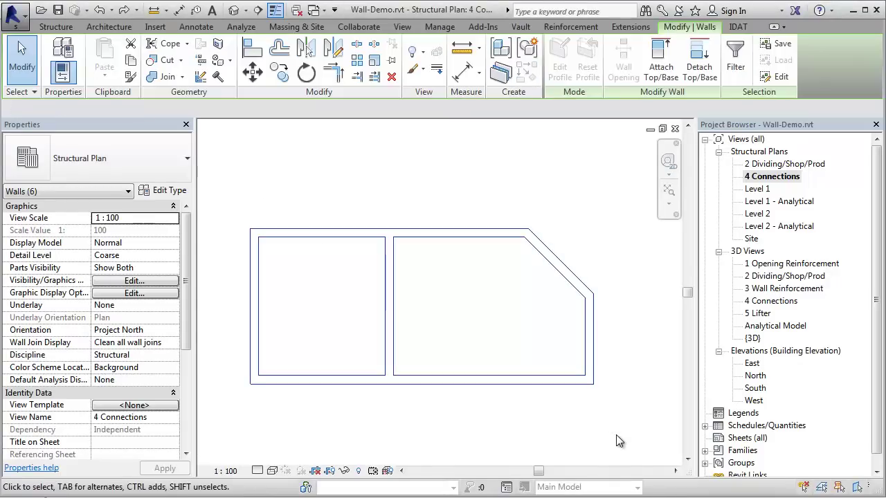
pyautogui.click(738, 26)
pyautogui.click(17, 59)
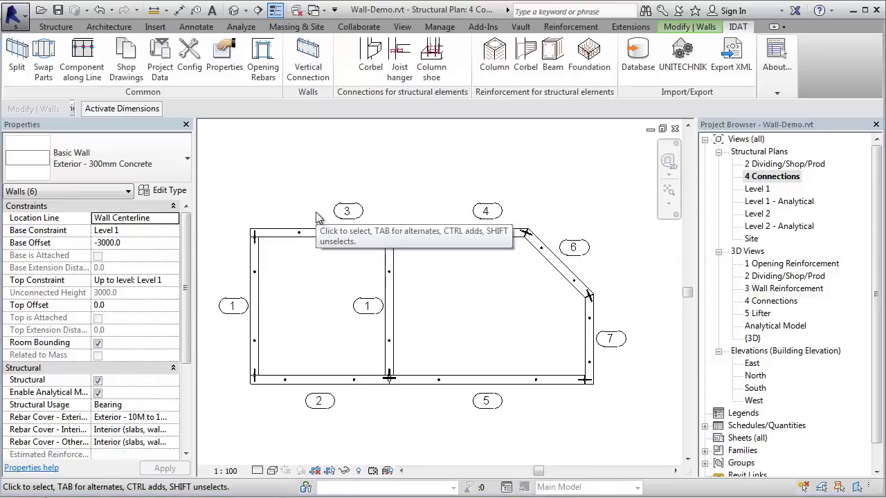
pyautogui.moveTo(422, 284); pyautogui.dragTo(437, 273, button='middle')
pyautogui.scroll(6, 271, 233)
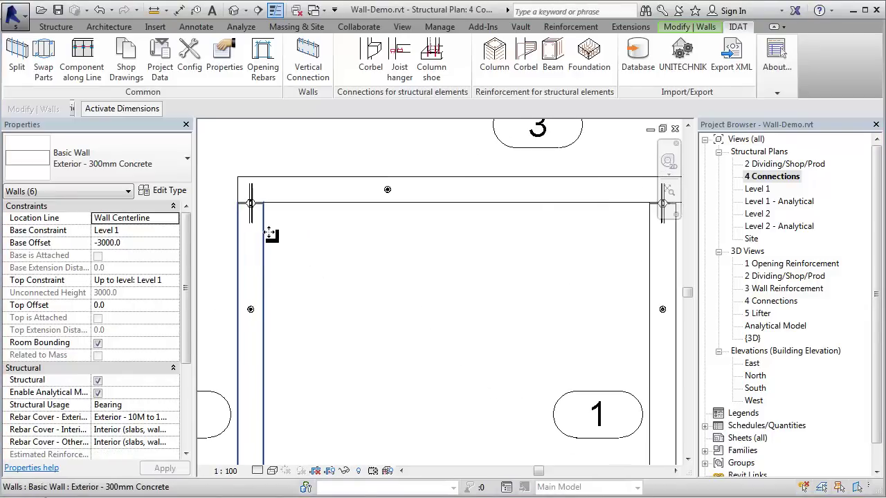
pyautogui.moveTo(275, 233); pyautogui.dragTo(417, 339, button='middle')
pyautogui.scroll(2, 388, 307)
pyautogui.scroll(1, 388, 308)
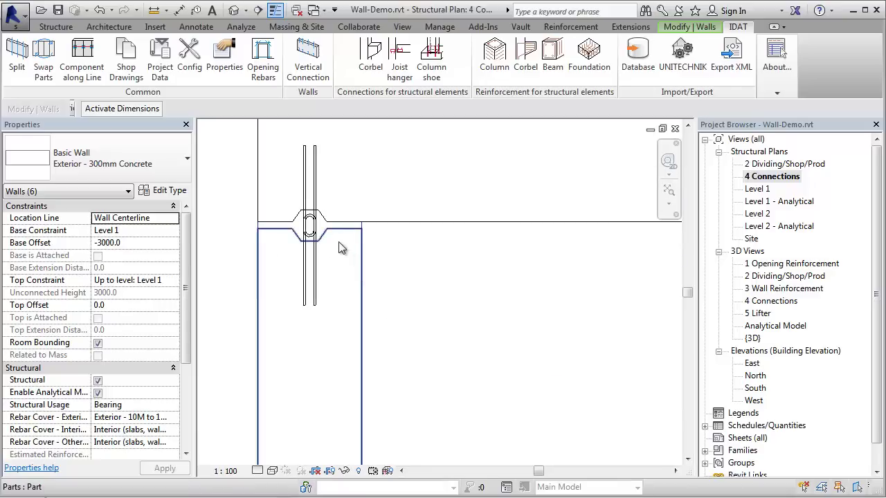
pyautogui.scroll(2, 323, 246)
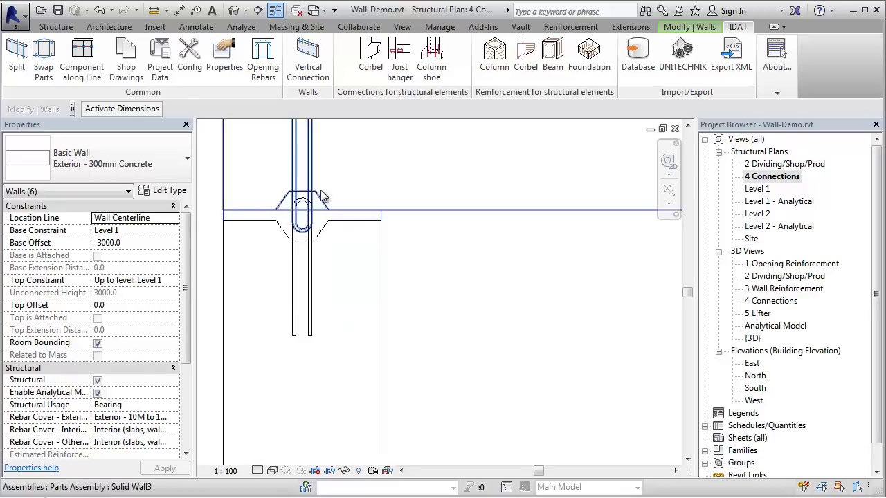
pyautogui.moveTo(318, 158); pyautogui.dragTo(334, 221, button='middle')
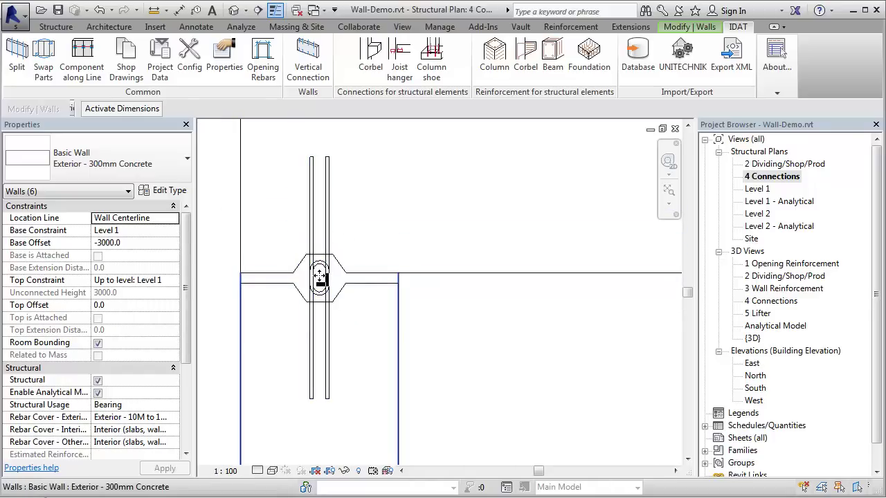
pyautogui.scroll(-3, 319, 275)
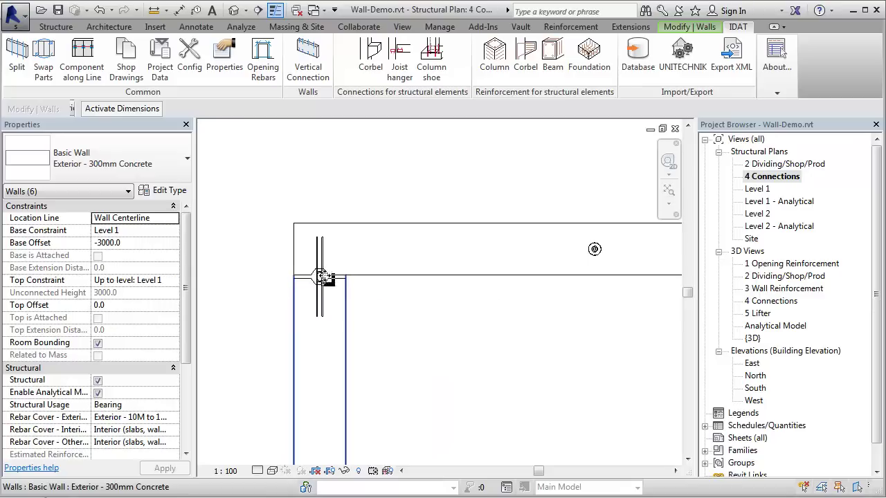
pyautogui.scroll(-4, 325, 285)
pyautogui.scroll(-2, 453, 302)
pyautogui.moveTo(523, 346); pyautogui.dragTo(356, 312, button='middle')
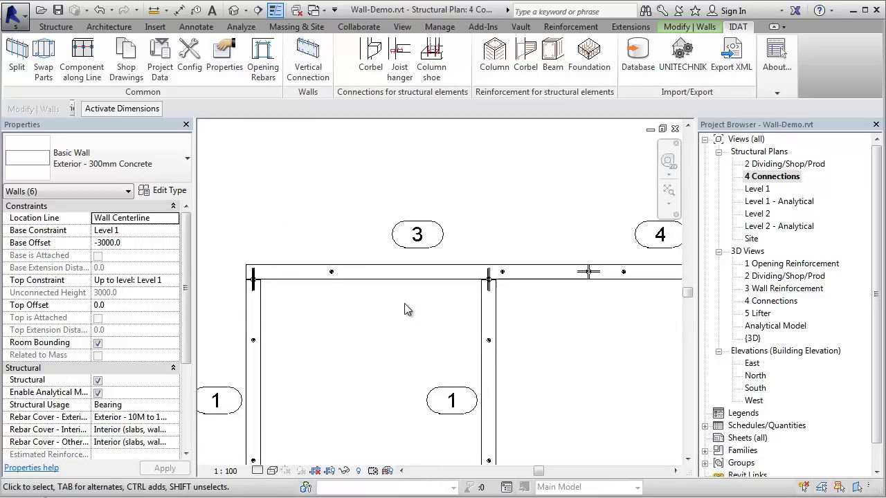
pyautogui.scroll(5, 425, 294)
pyautogui.moveTo(408, 259); pyautogui.dragTo(409, 306, button='middle')
pyautogui.scroll(-2, 530, 297)
pyautogui.scroll(2, 449, 270)
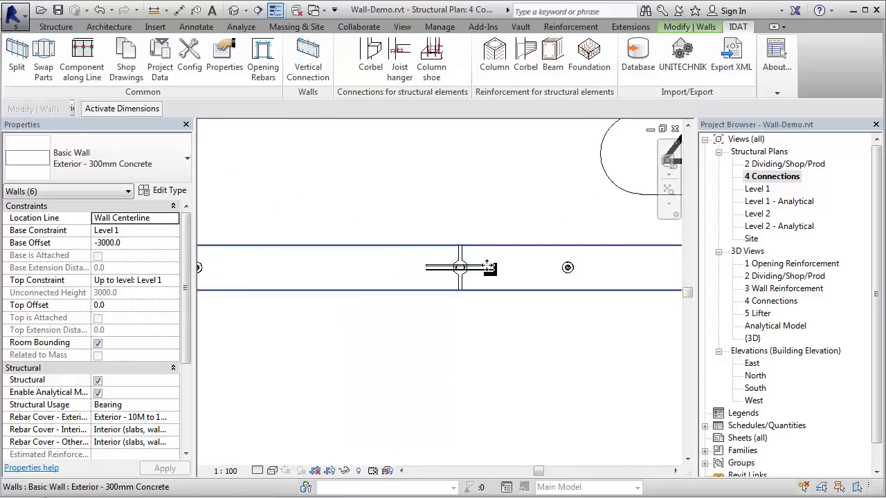
pyautogui.scroll(-2, 479, 321)
pyautogui.moveTo(562, 346); pyautogui.dragTo(406, 303, button='middle')
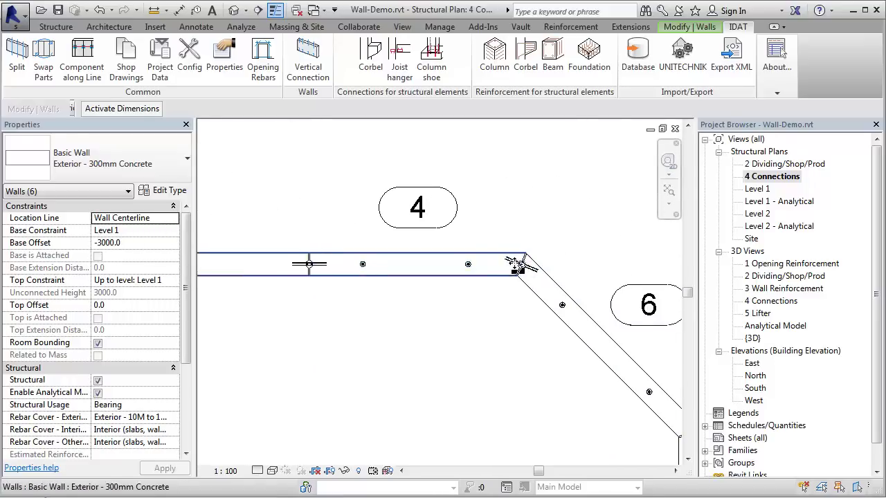
pyautogui.scroll(2, 526, 267)
pyautogui.scroll(-3, 496, 342)
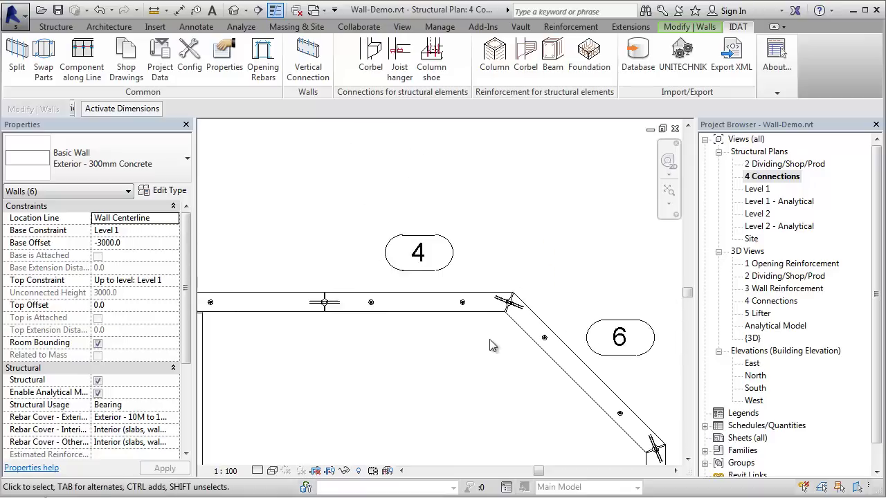
pyautogui.scroll(-1, 374, 360)
pyautogui.moveTo(374, 360); pyautogui.dragTo(431, 286, button='middle')
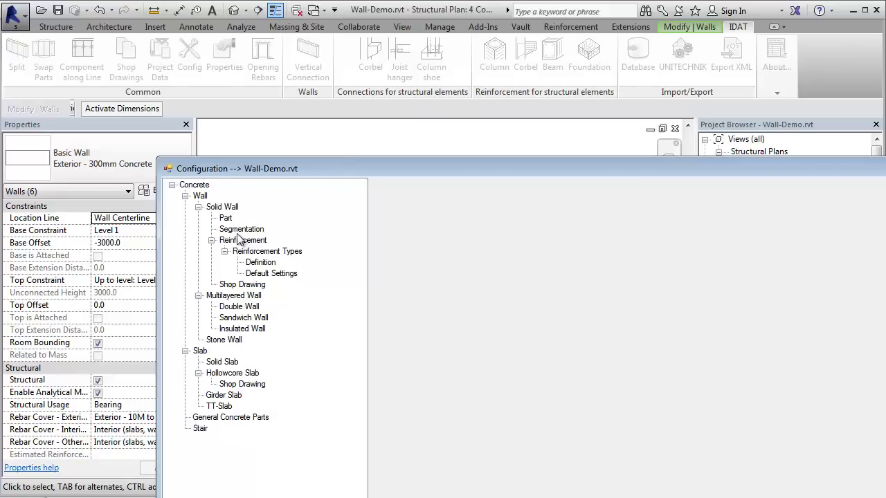
# - Set Solid Wall Part frontal, side, T-connection and loop options to No Selection, anchor plate to Anchor Plates
pyautogui.click(226, 219)
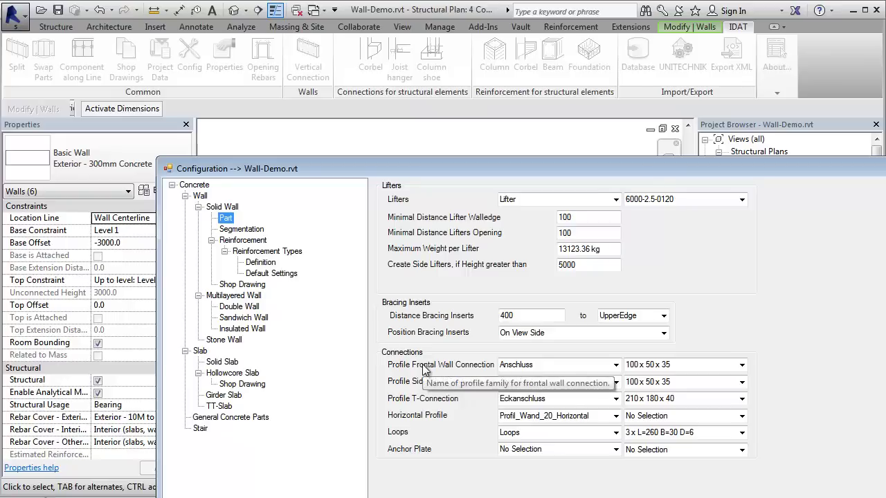
pyautogui.click(615, 365)
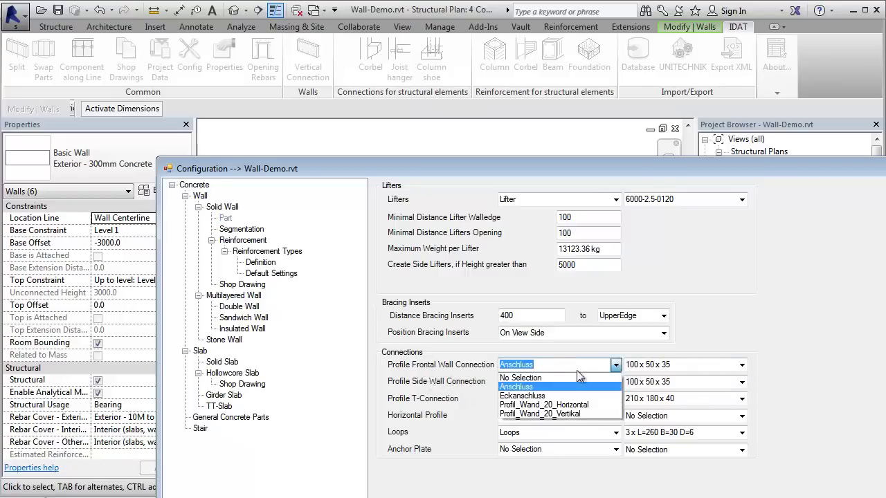
pyautogui.click(548, 378)
pyautogui.click(616, 382)
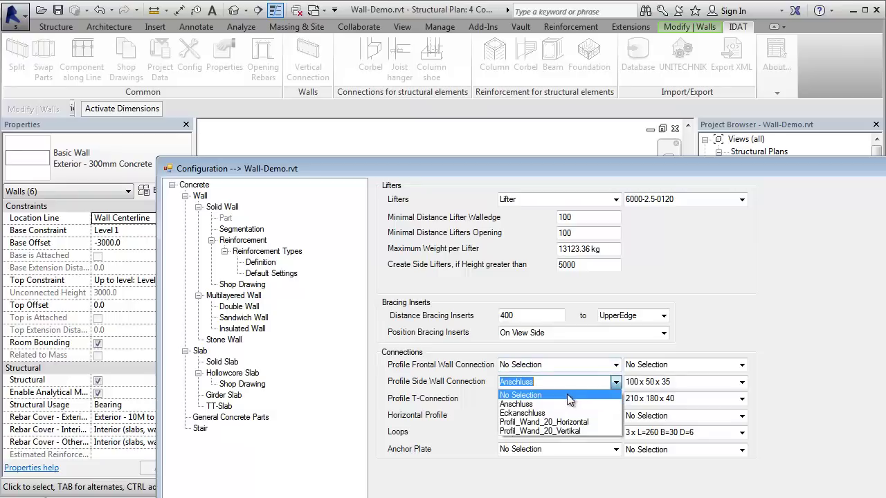
pyautogui.click(568, 395)
pyautogui.click(615, 399)
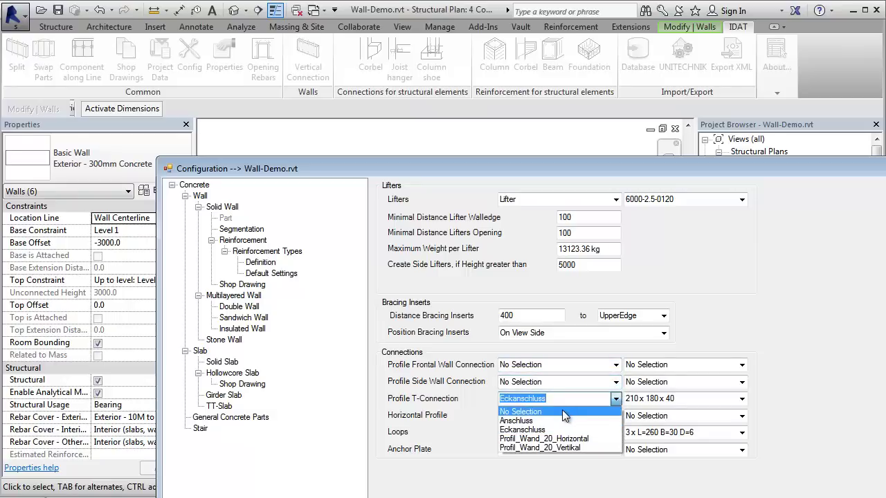
pyautogui.click(564, 412)
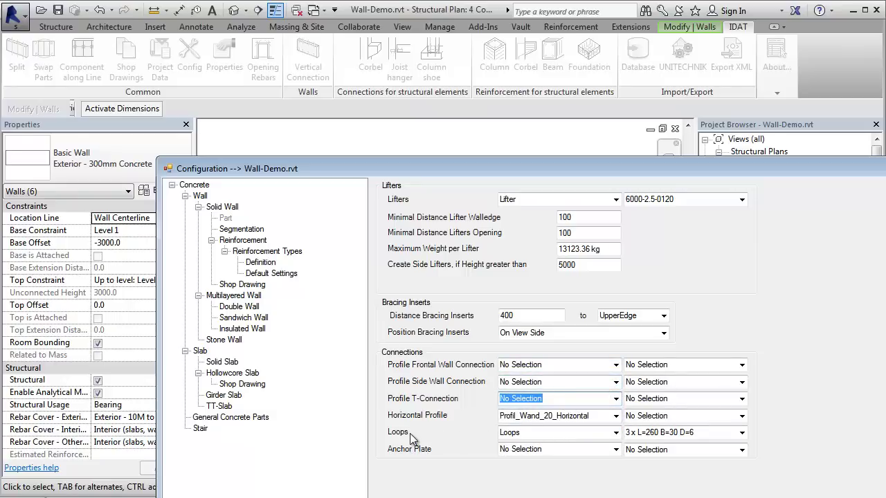
pyautogui.click(616, 432)
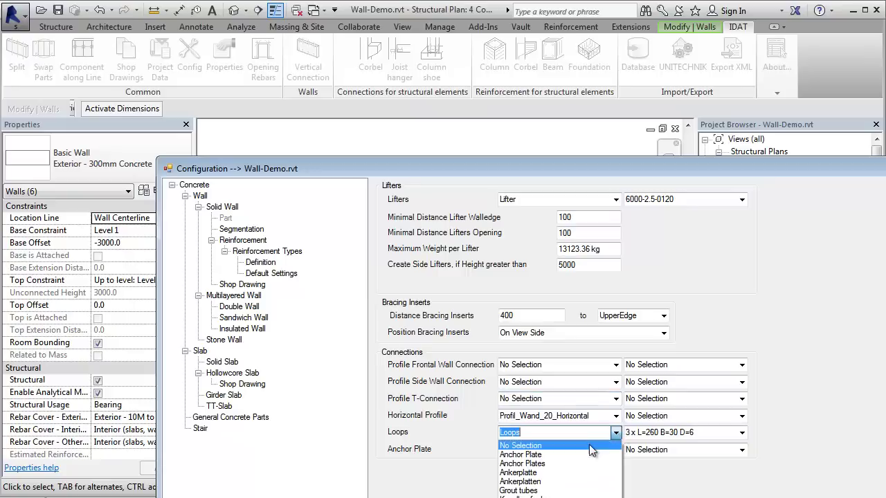
pyautogui.click(585, 446)
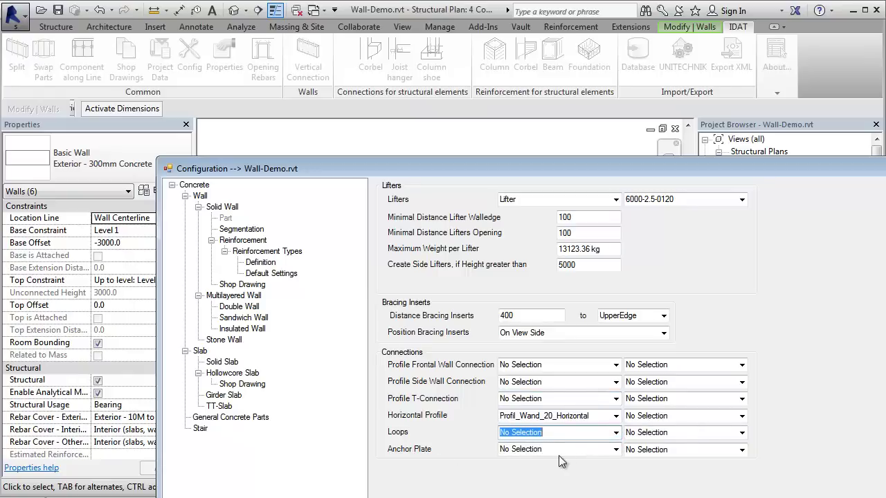
pyautogui.click(616, 450)
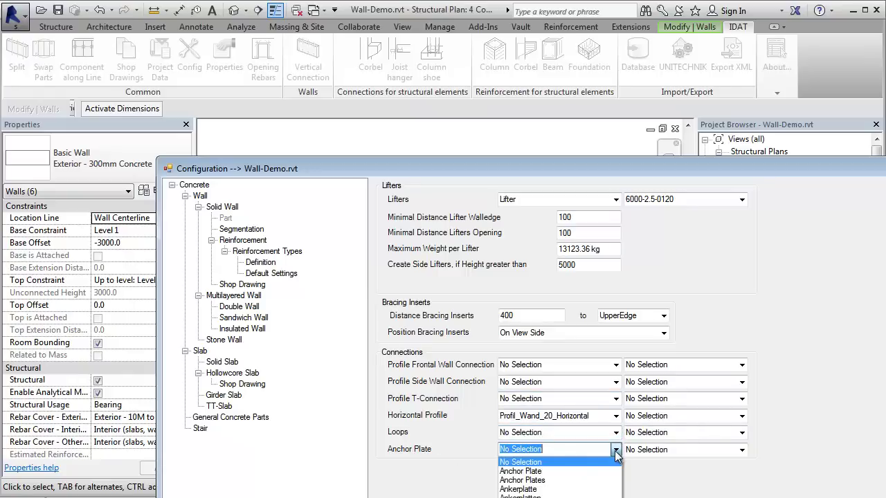
pyautogui.click(538, 480)
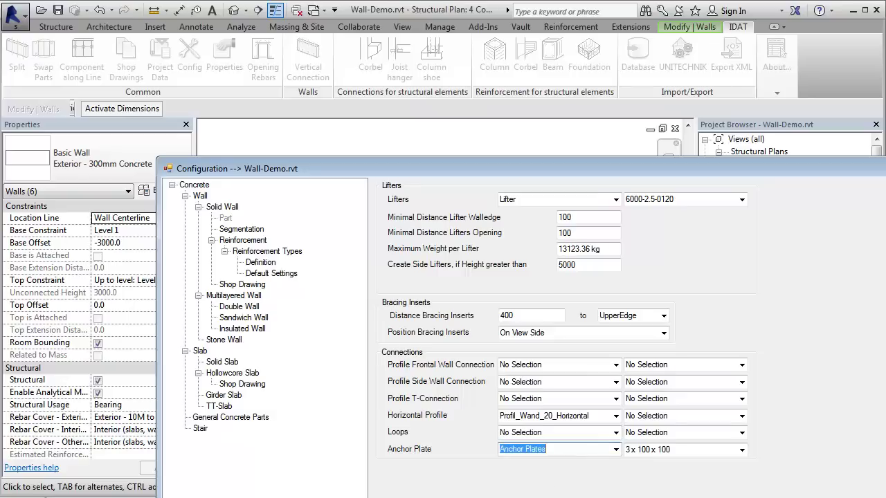
pyautogui.moveTo(654, 171); pyautogui.dragTo(572, 43)
# - Save the part configuration and crossing-select all walls and parts in the plan for re-splitting
pyautogui.click(457, 457)
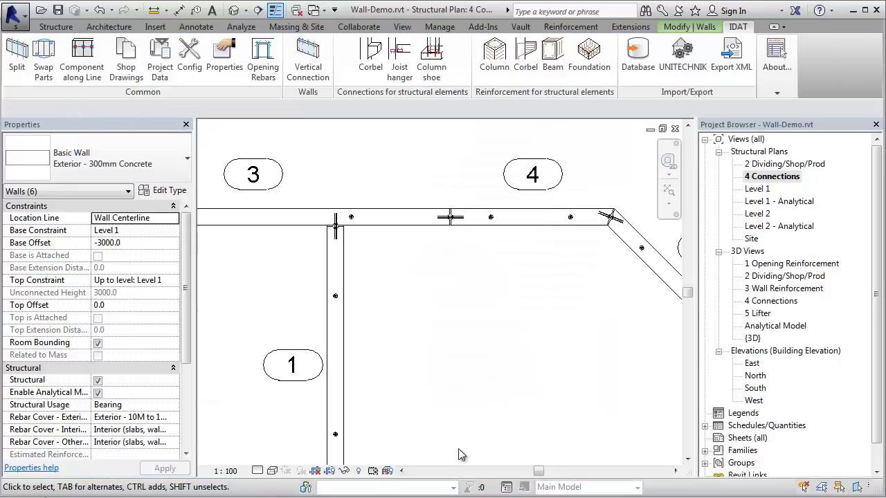
pyautogui.press('Escape')
pyautogui.scroll(-3, 505, 340)
pyautogui.scroll(1, 612, 207)
pyautogui.moveTo(611, 207); pyautogui.dragTo(289, 411)
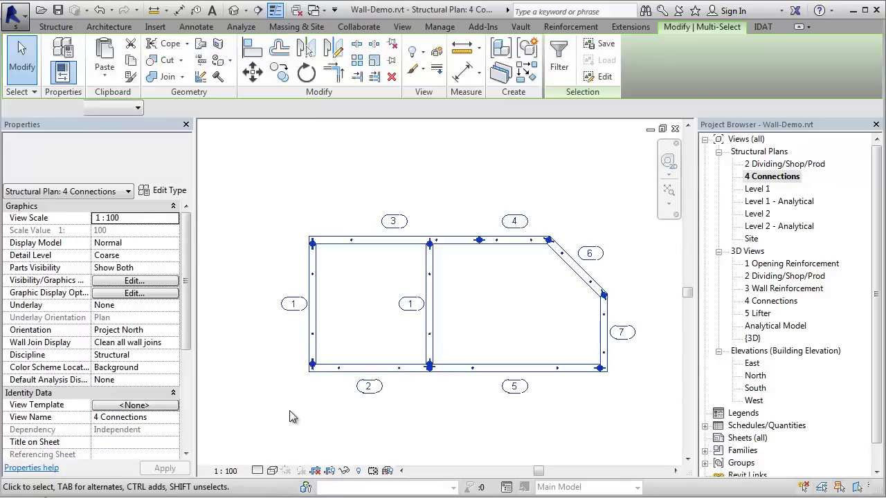
pyautogui.click(767, 27)
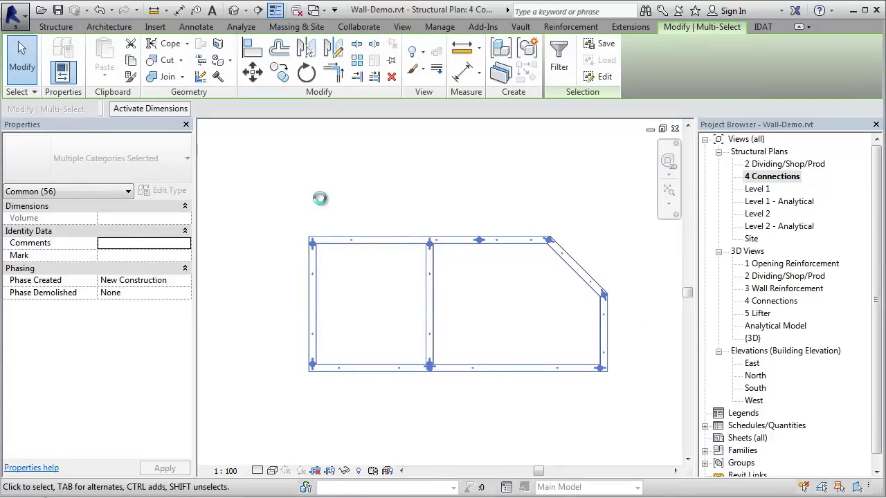
pyautogui.click(324, 256)
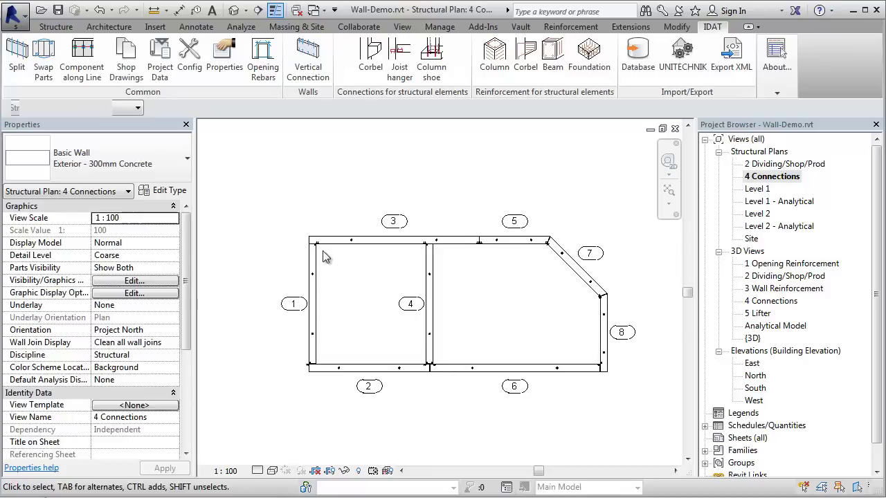
pyautogui.scroll(6, 324, 256)
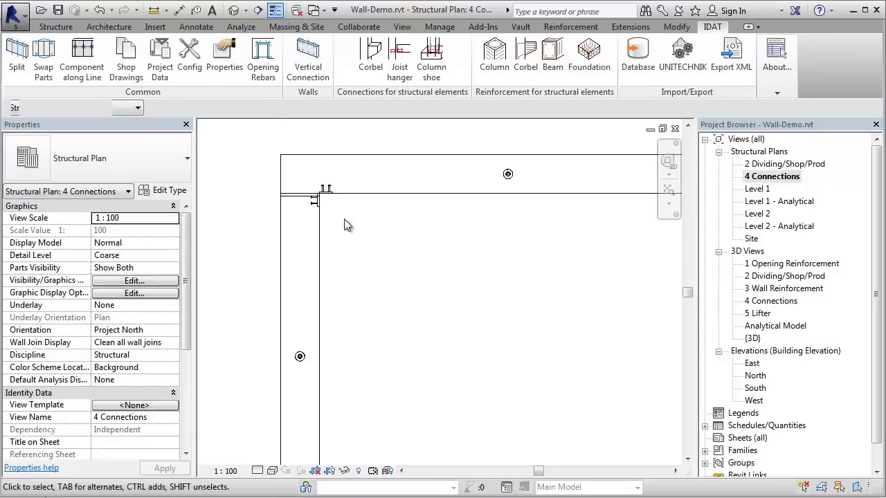
pyautogui.scroll(-5, 339, 228)
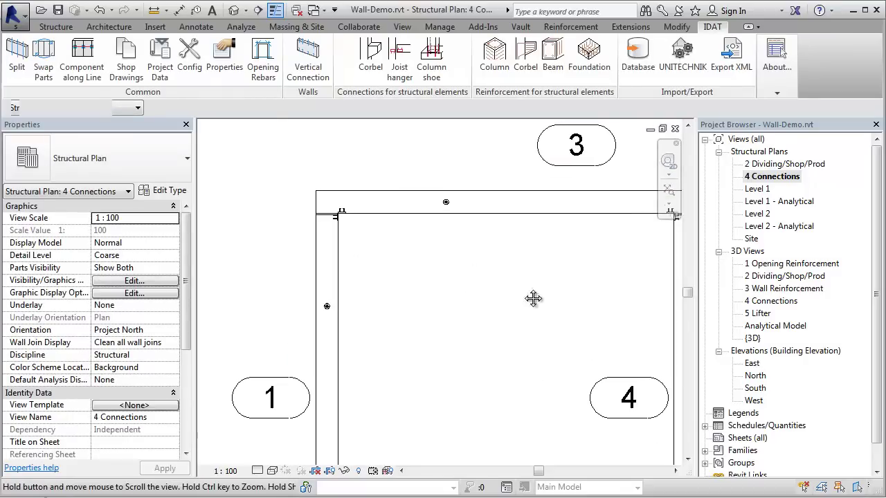
pyautogui.moveTo(515, 301); pyautogui.dragTo(346, 315, button='middle')
pyautogui.scroll(3, 515, 249)
pyautogui.scroll(-3, 526, 255)
pyautogui.scroll(-2, 526, 254)
pyautogui.moveTo(563, 297); pyautogui.dragTo(519, 408, button='middle')
pyautogui.scroll(3, 499, 260)
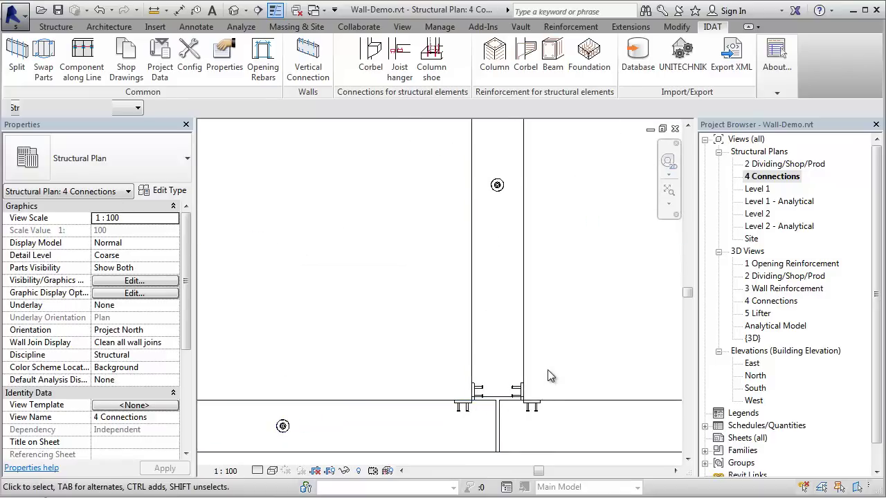
pyautogui.scroll(-2, 557, 320)
pyautogui.moveTo(550, 305); pyautogui.dragTo(564, 318, button='middle')
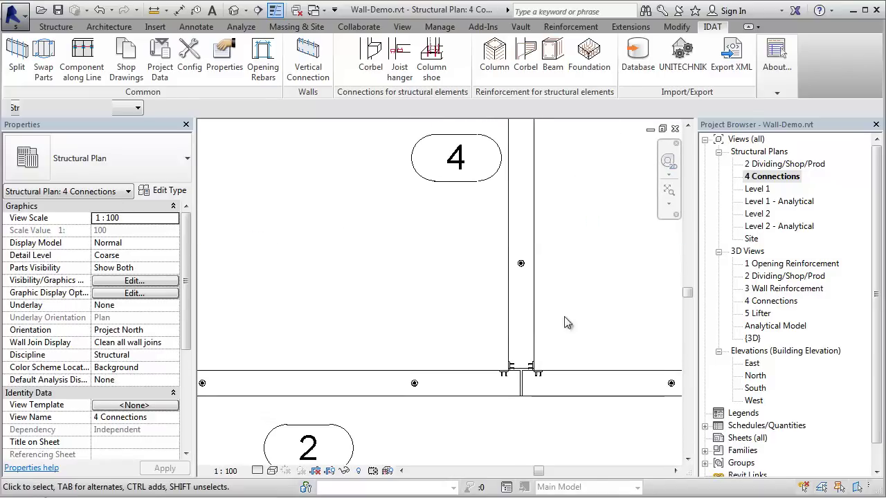
# - Open the 4 Connections 3D view, close in on a panel corner and select the Solid Wall3 assembly
pyautogui.doubleClick(773, 302)
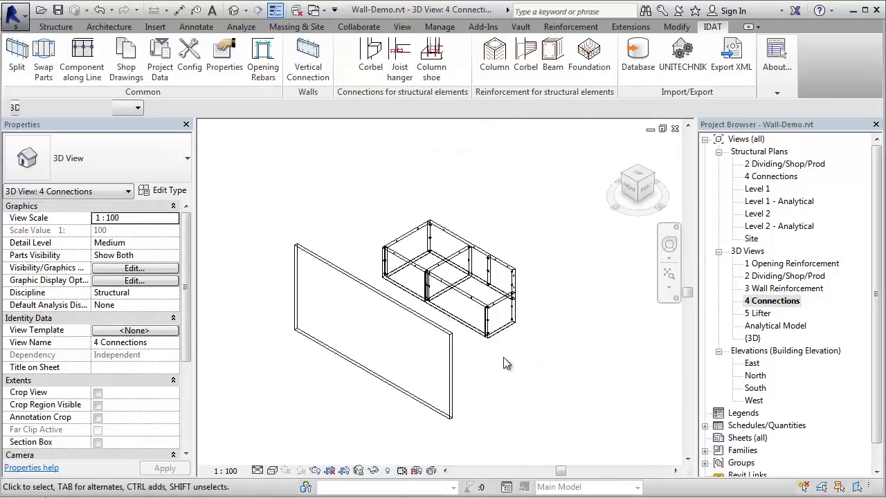
pyautogui.scroll(5, 436, 268)
pyautogui.scroll(4, 435, 268)
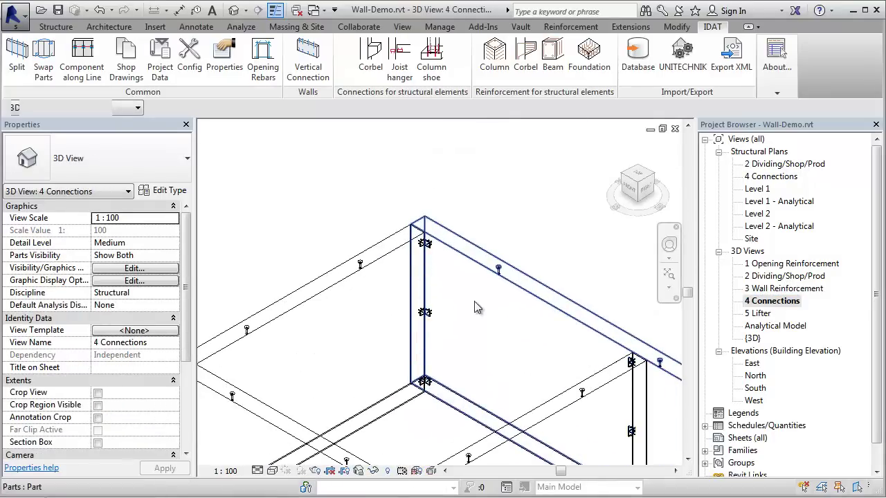
pyautogui.scroll(1, 397, 209)
pyautogui.moveTo(397, 209); pyautogui.dragTo(418, 335, button='middle')
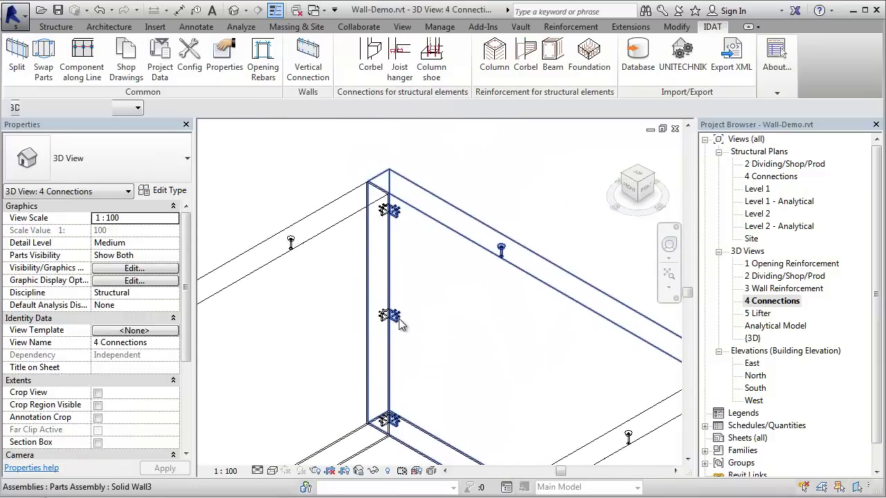
pyautogui.click(428, 330)
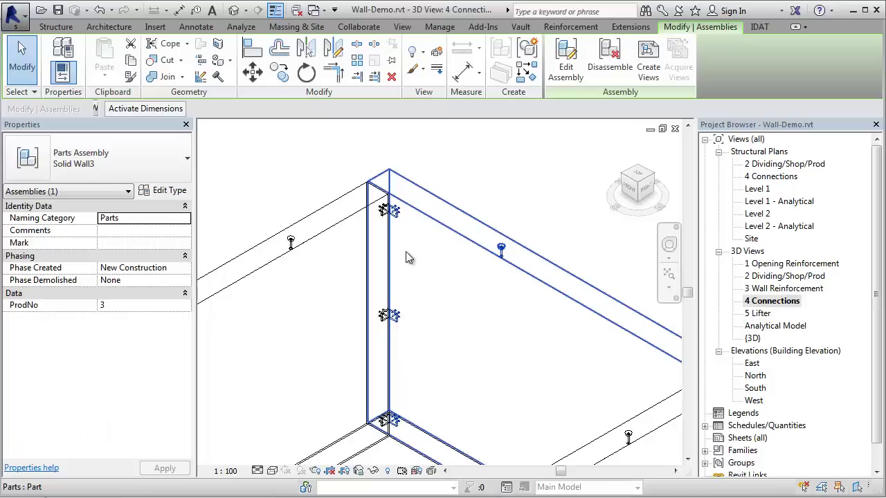
# - Open the wall's Anchor Plates family in the family editor and inspect one anchor plate
pyautogui.click(391, 211)
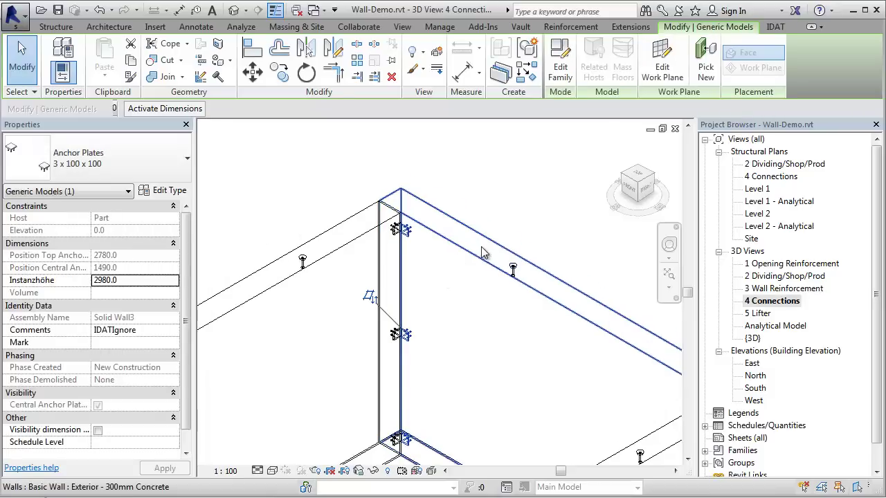
pyautogui.click(560, 69)
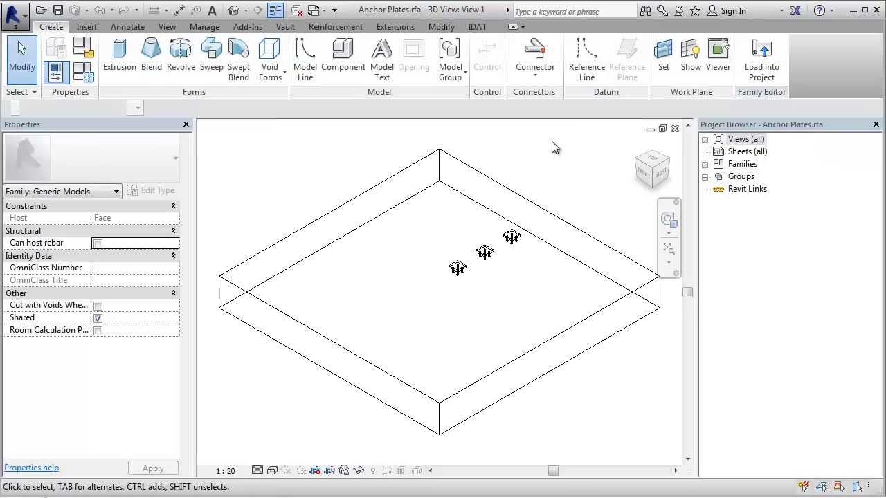
pyautogui.scroll(1, 417, 231)
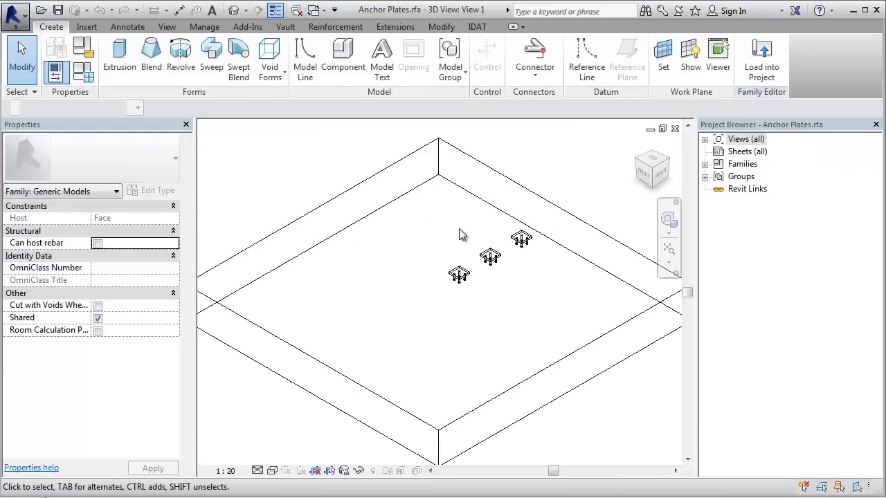
pyautogui.click(459, 275)
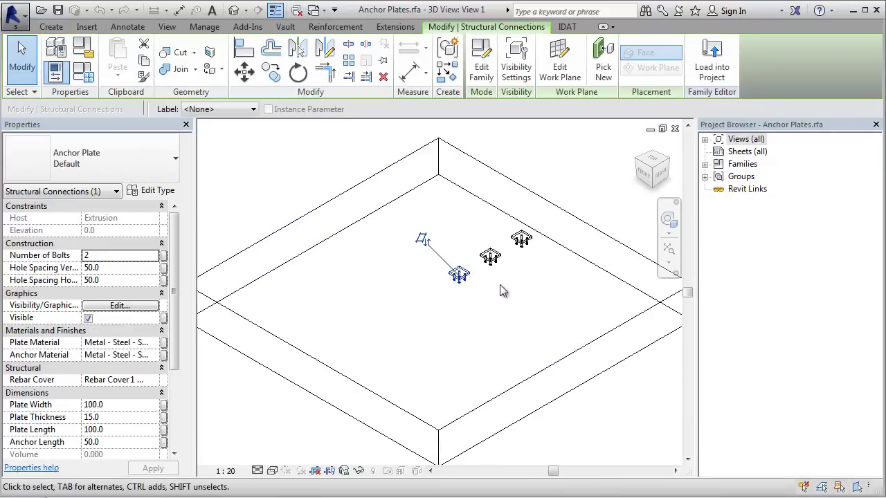
pyautogui.scroll(1, 462, 277)
pyautogui.scroll(-1, 462, 276)
pyautogui.click(475, 279)
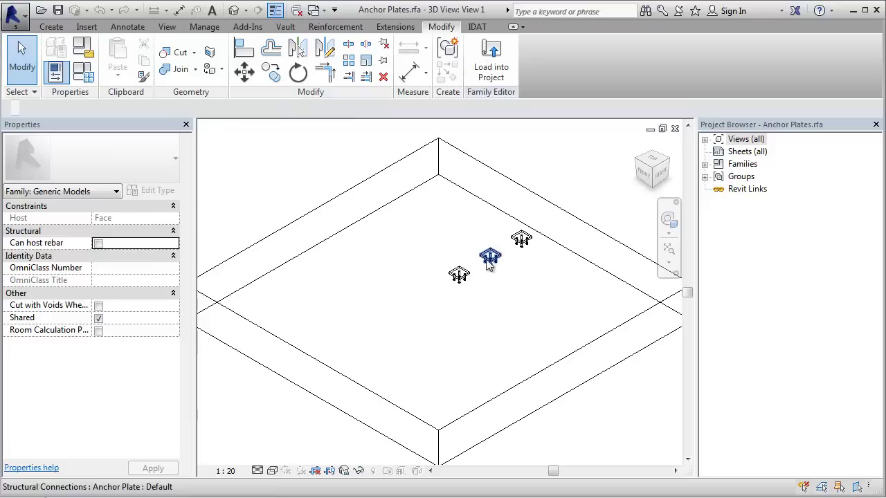
pyautogui.click(86, 72)
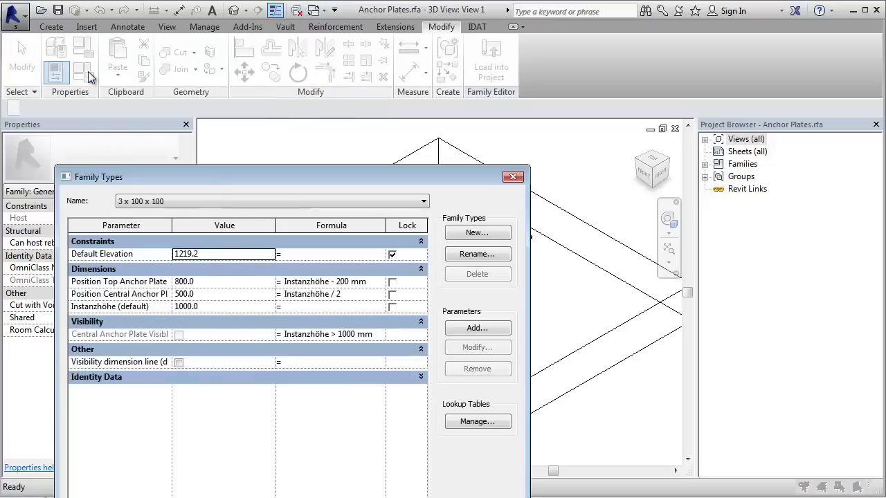
pyautogui.click(340, 304)
pyautogui.click(477, 329)
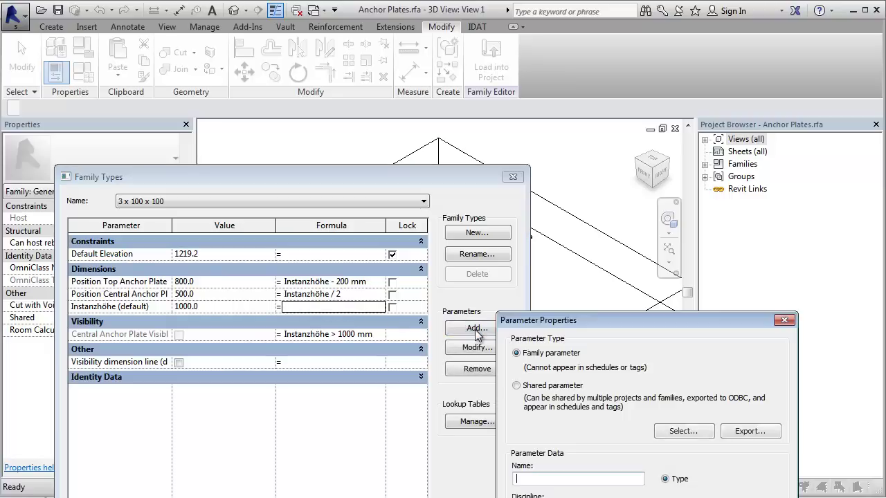
pyautogui.moveTo(583, 322); pyautogui.dragTo(389, 166)
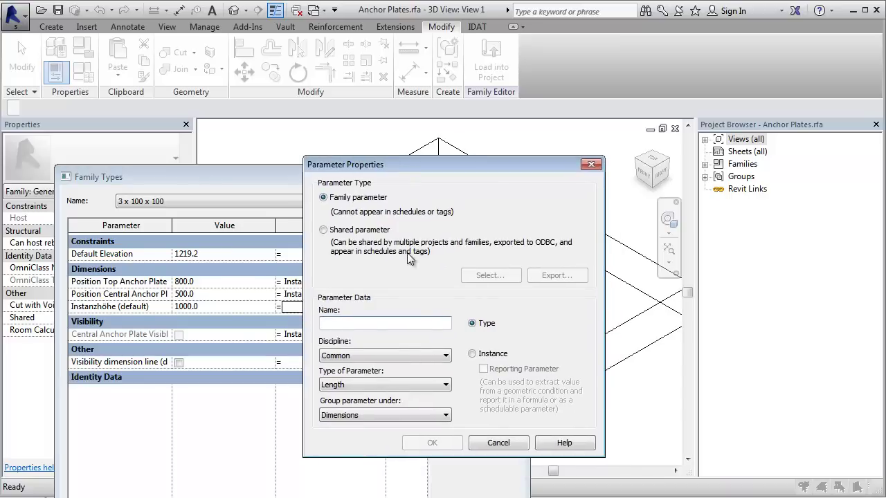
pyautogui.click(345, 237)
pyautogui.click(465, 279)
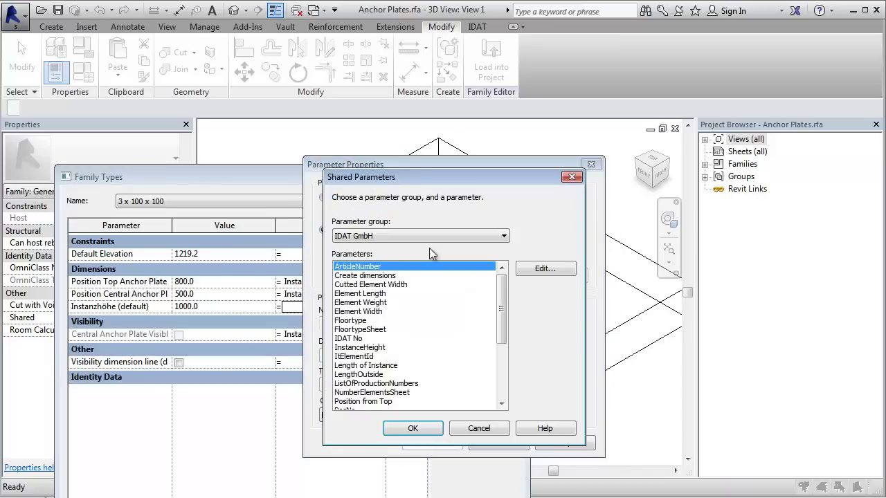
pyautogui.click(471, 432)
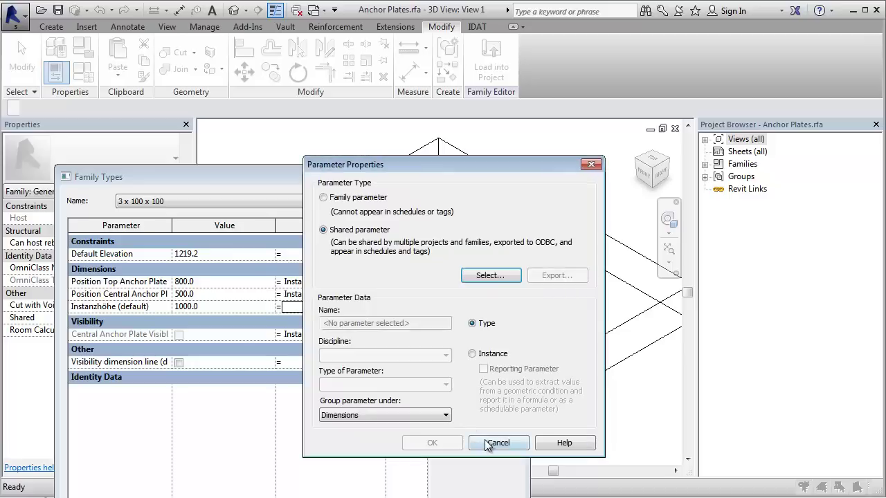
pyautogui.click(487, 444)
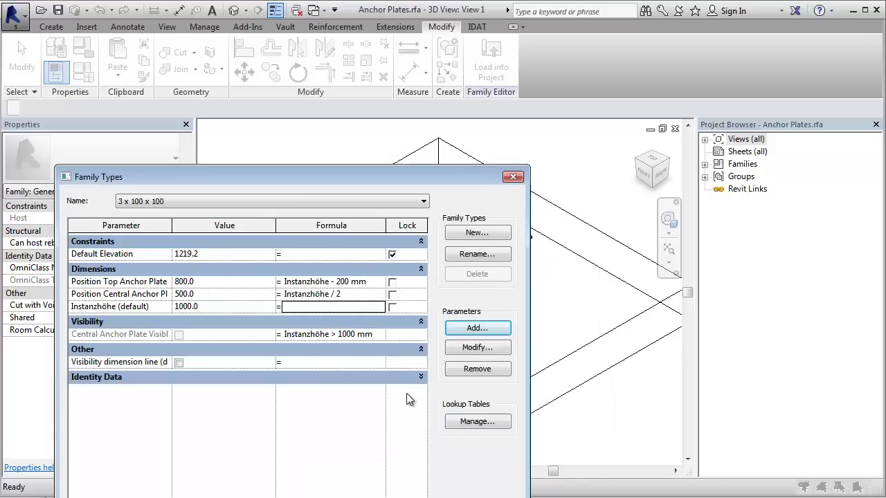
pyautogui.moveTo(333, 180); pyautogui.dragTo(337, 168)
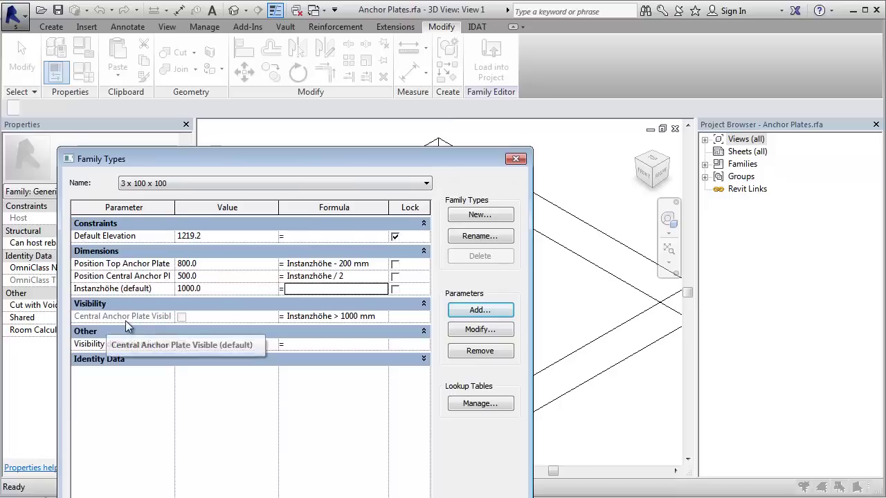
pyautogui.click(310, 318)
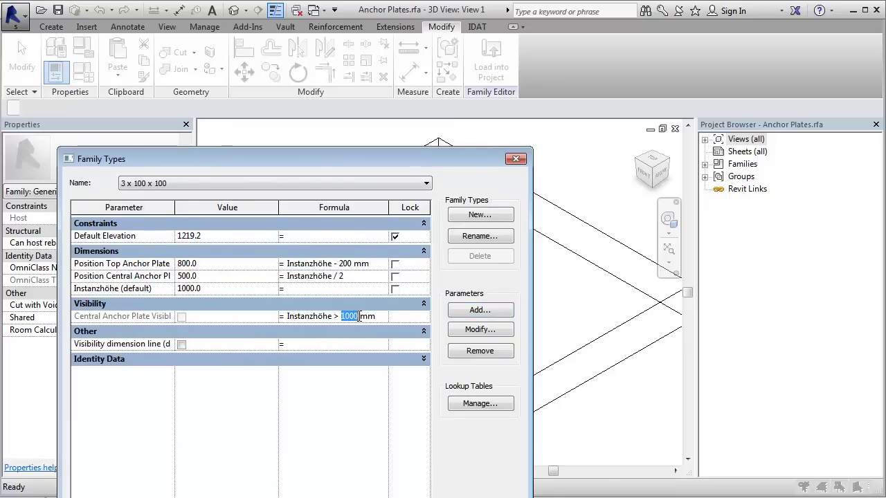
# - Confirm the family type settings and close the family, returning to the full wall assembly view
pyautogui.press('Return')
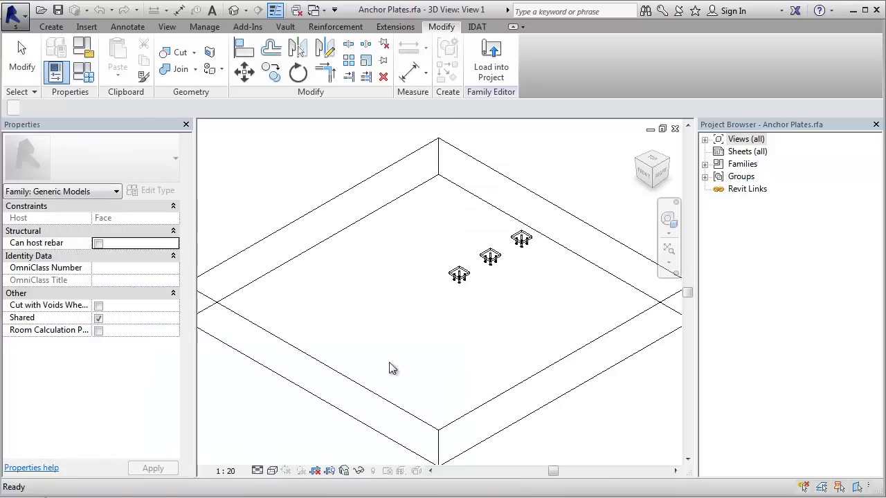
pyautogui.click(674, 128)
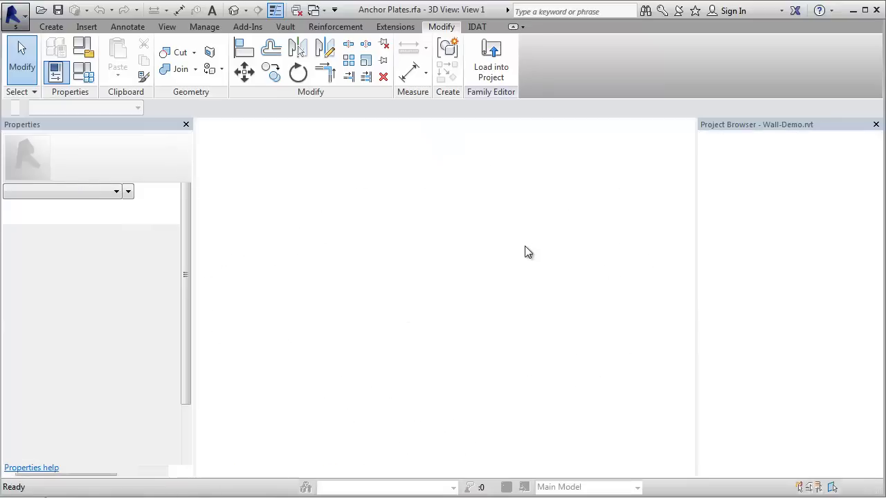
pyautogui.scroll(-3, 427, 298)
pyautogui.moveTo(426, 298); pyautogui.dragTo(476, 297, button='middle')
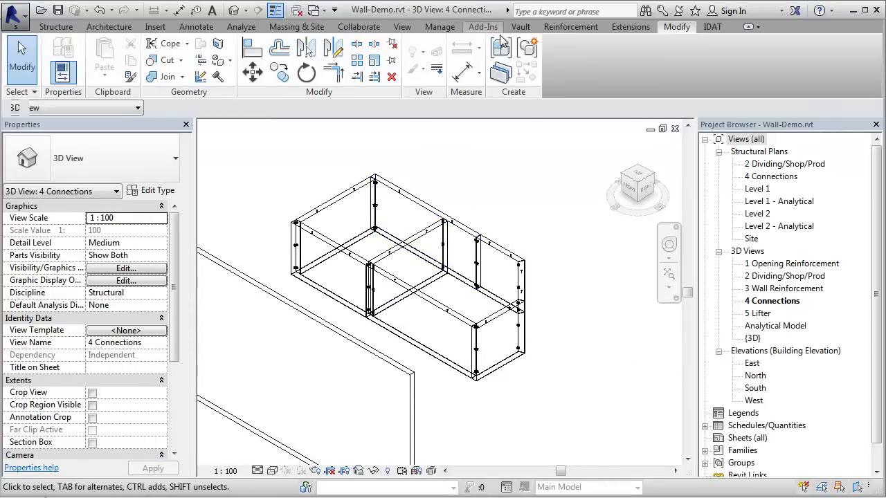
# - Draw a 1000 mm high, 10600 mm long 300mm concrete structural wall beside the walls and select it
pyautogui.click(61, 28)
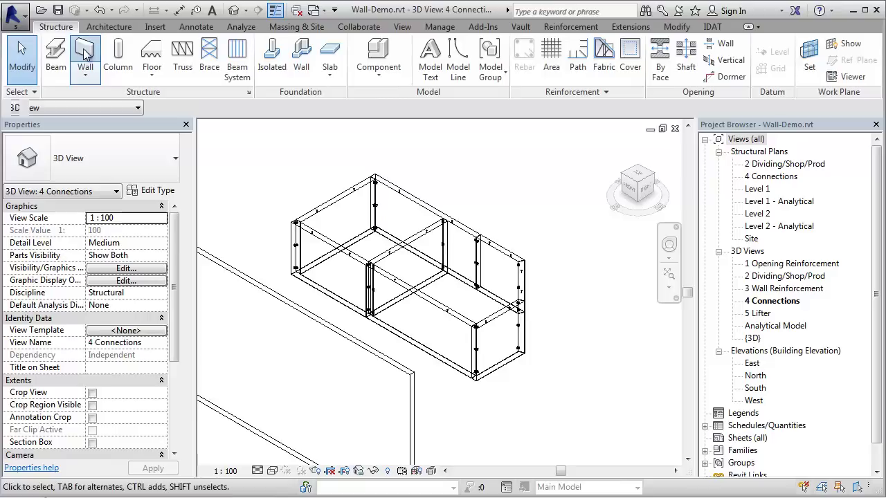
pyautogui.click(85, 51)
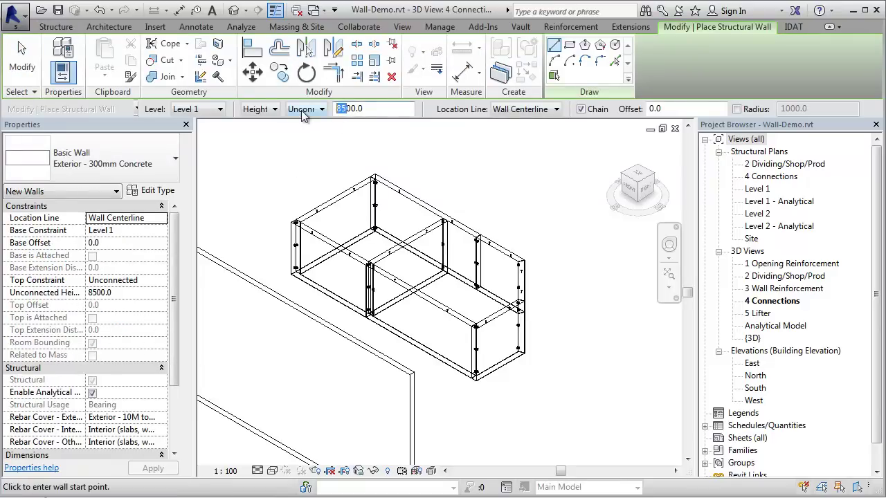
pyautogui.write('10')
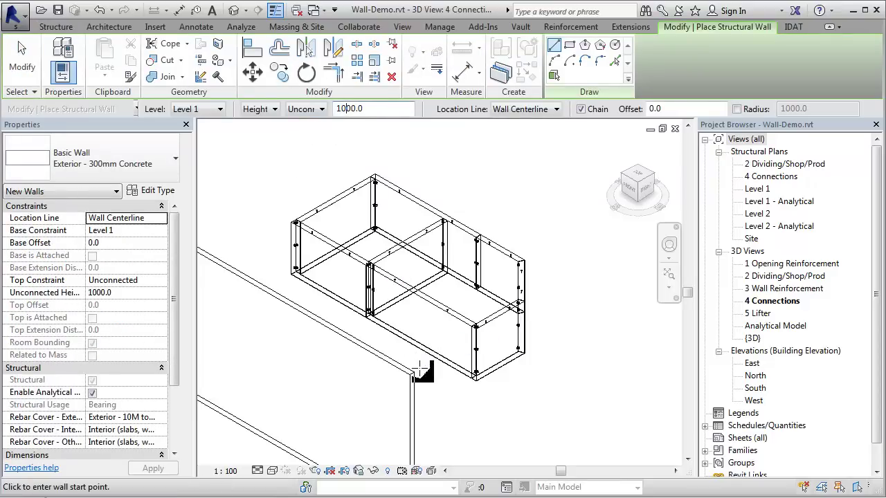
pyautogui.click(420, 357)
pyautogui.moveTo(480, 475); pyautogui.dragTo(412, 401, button='middle')
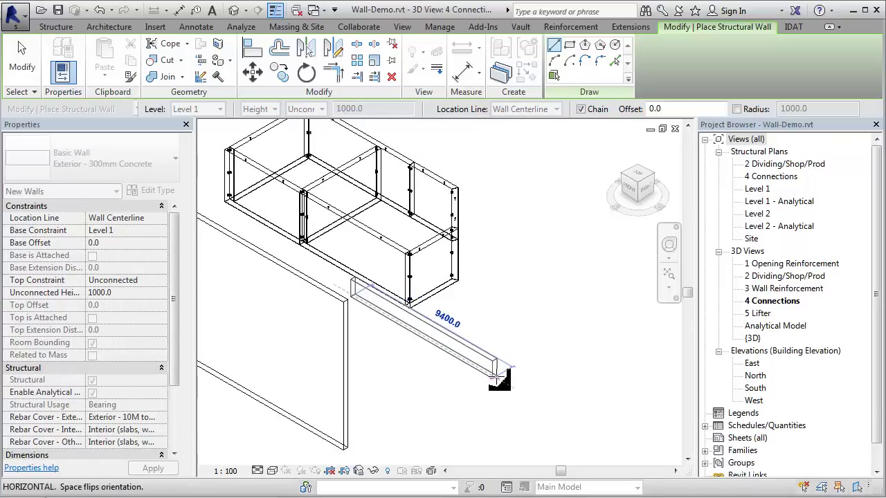
pyautogui.click(512, 380)
pyautogui.press('Escape')
pyautogui.press('Escape')
pyautogui.click(443, 336)
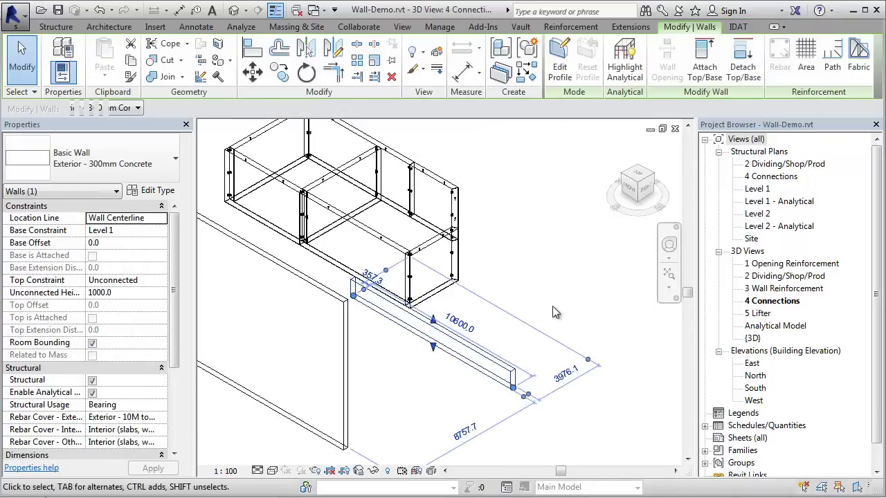
# - Split the new low wall into precast parts with the IDAT Split tool
pyautogui.click(733, 28)
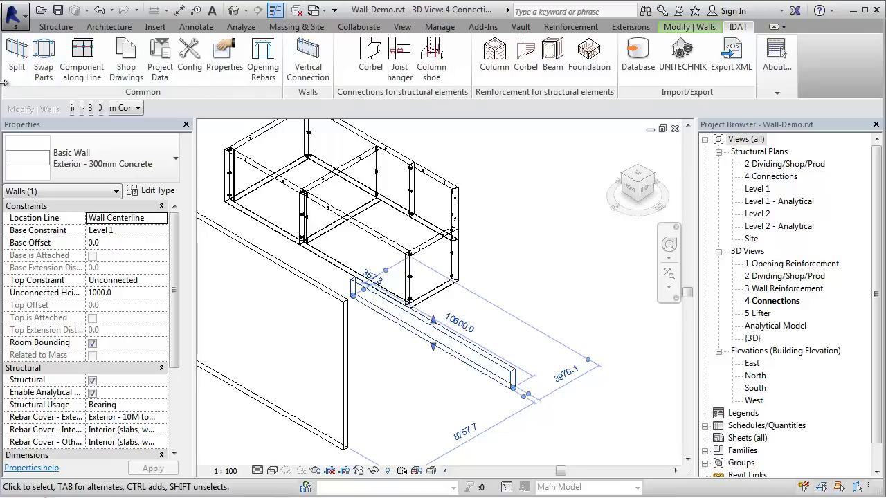
pyautogui.click(17, 59)
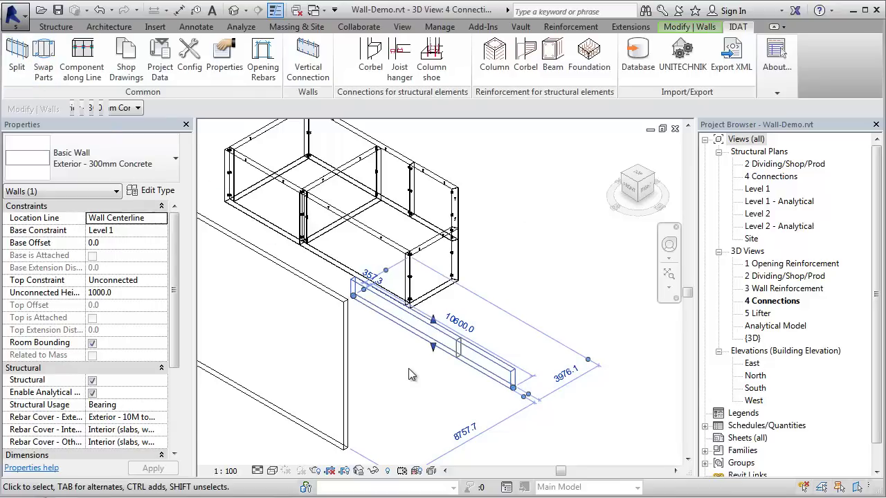
pyautogui.click(454, 353)
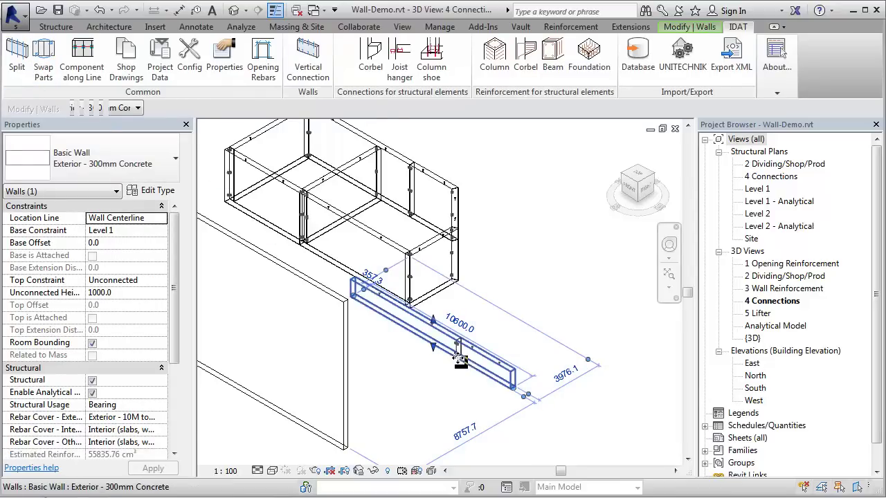
# - Set the wall's Unconnected Height to 1500 in Properties
pyautogui.scroll(5, 462, 325)
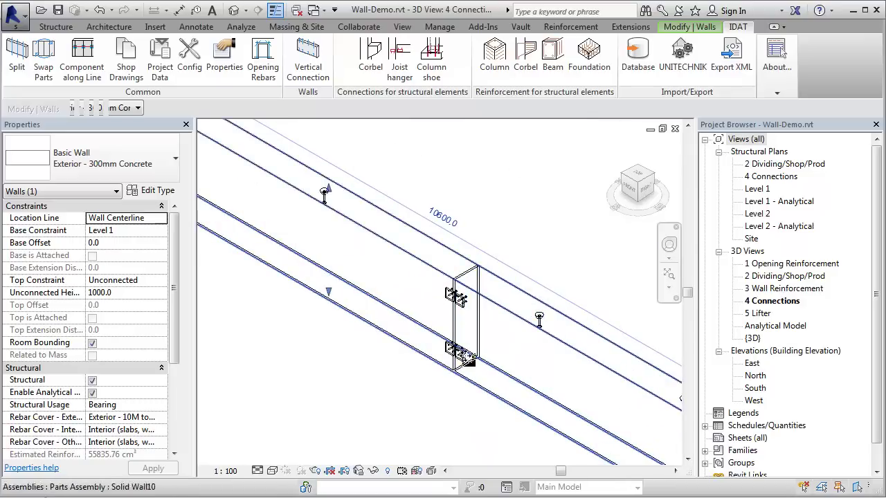
pyautogui.scroll(-3, 426, 404)
pyautogui.click(137, 293)
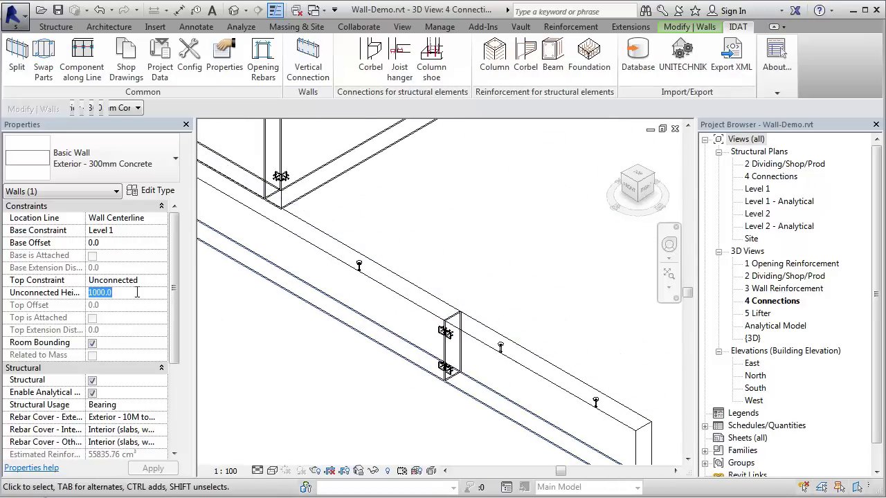
pyautogui.write('1500')
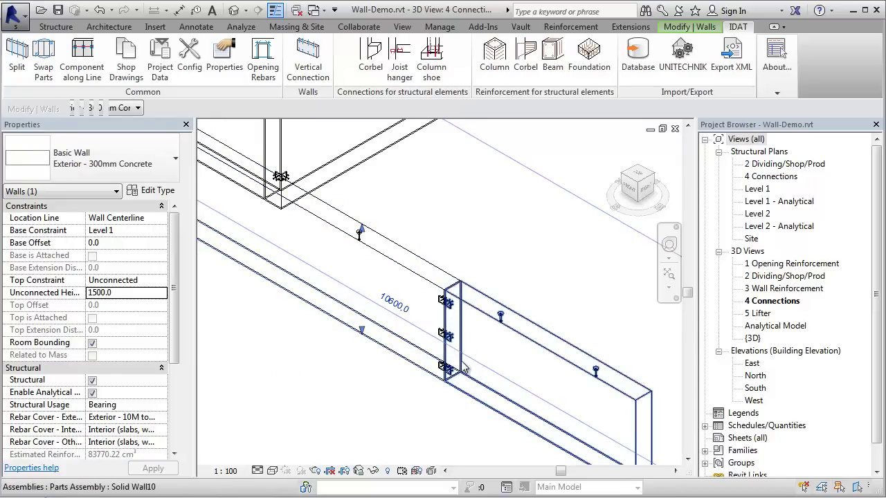
pyautogui.scroll(-6, 465, 370)
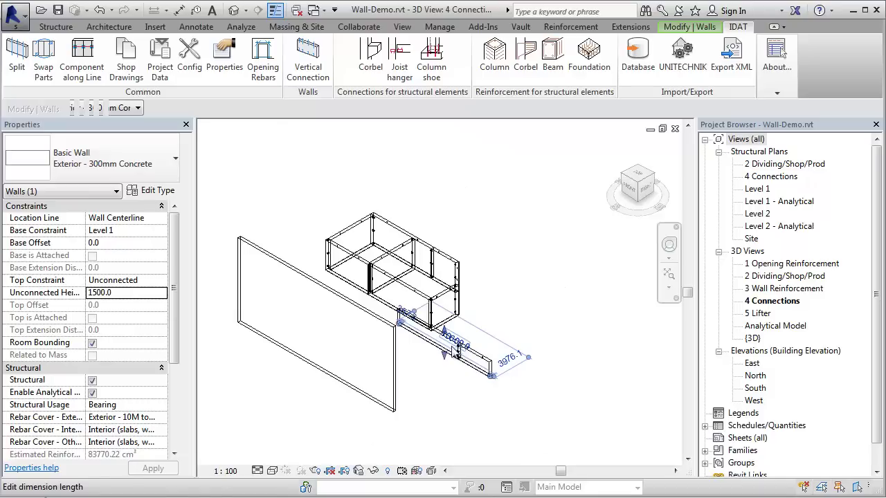
pyautogui.moveTo(448, 353); pyautogui.dragTo(529, 370, button='middle')
pyautogui.click(531, 342)
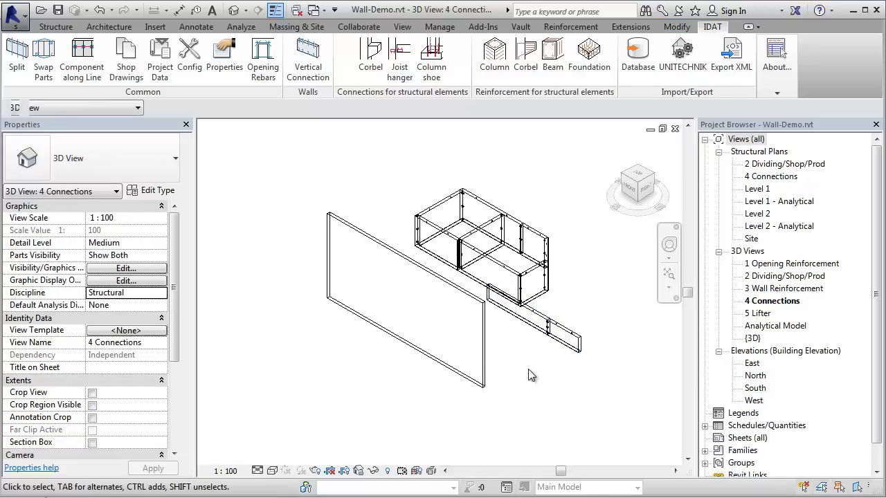
pyautogui.scroll(1, 536, 365)
pyautogui.scroll(1, 513, 347)
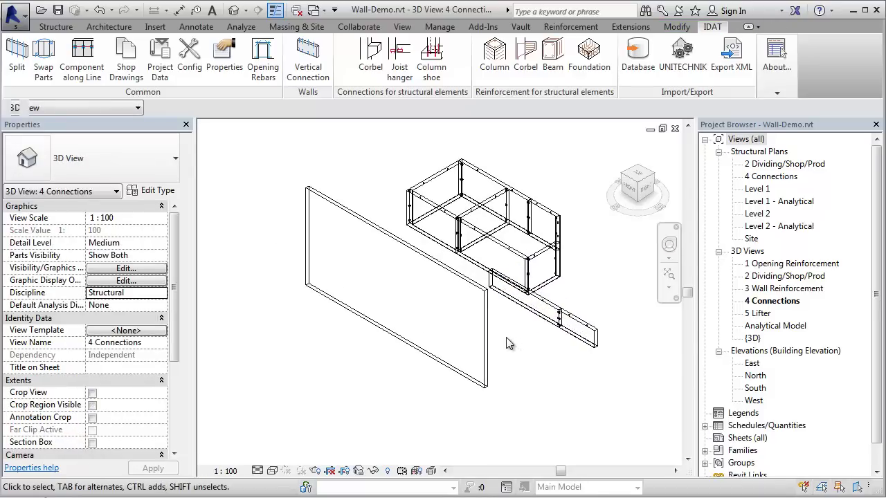
pyautogui.scroll(1, 508, 344)
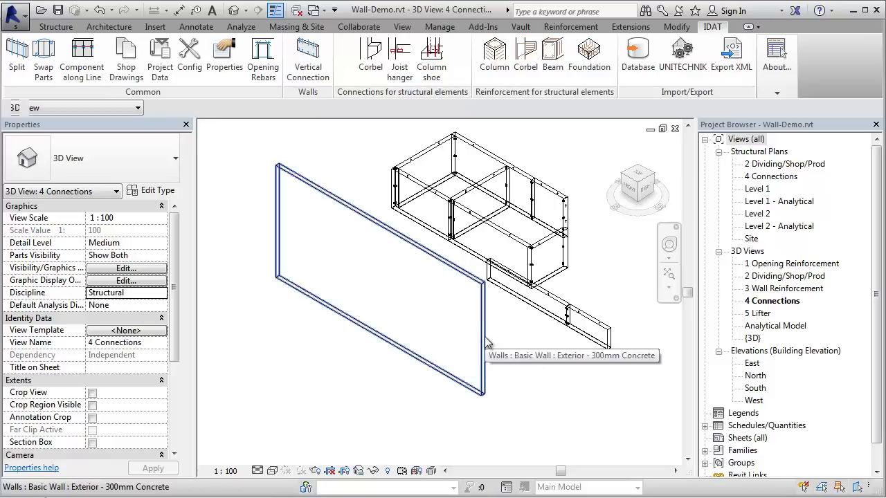
pyautogui.click(485, 336)
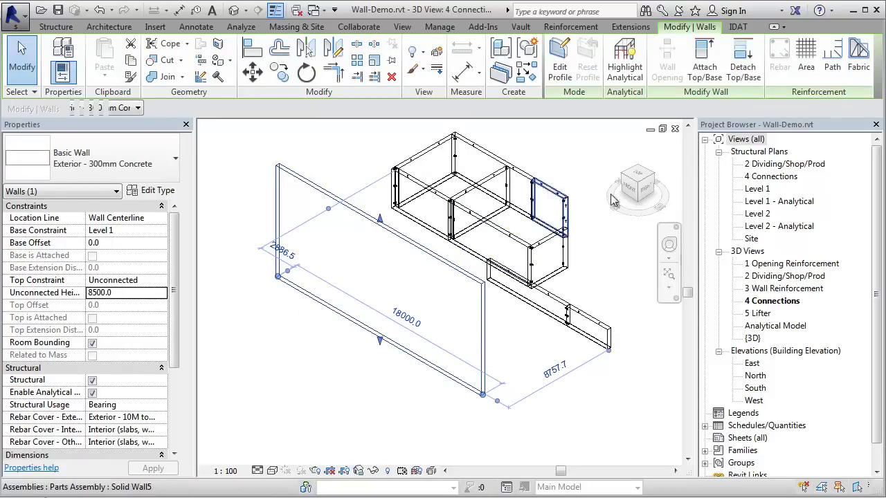
pyautogui.press('Escape')
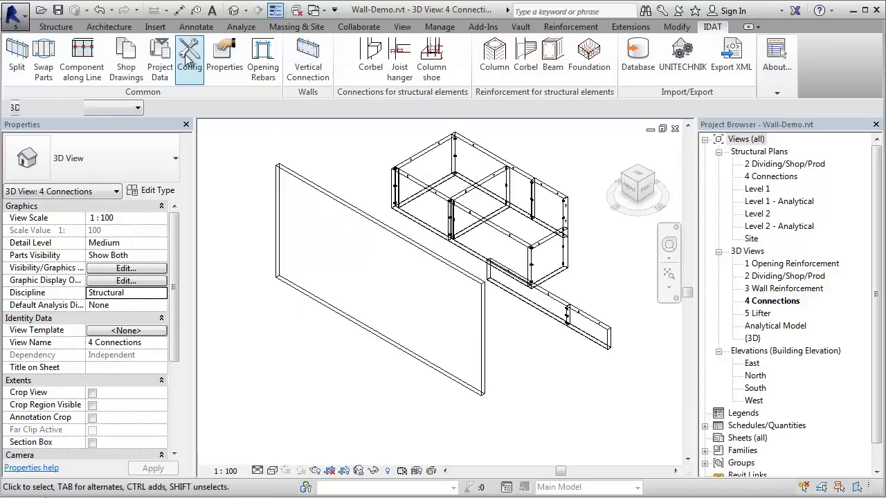
pyautogui.click(189, 56)
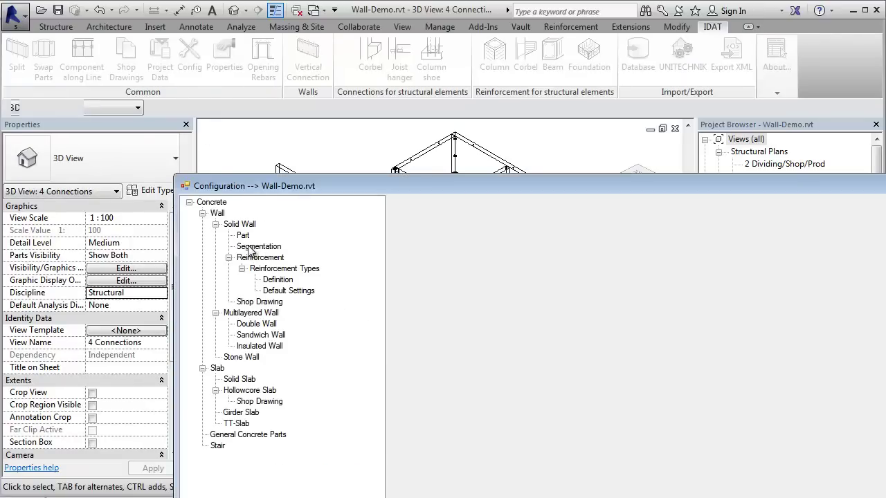
pyautogui.click(257, 246)
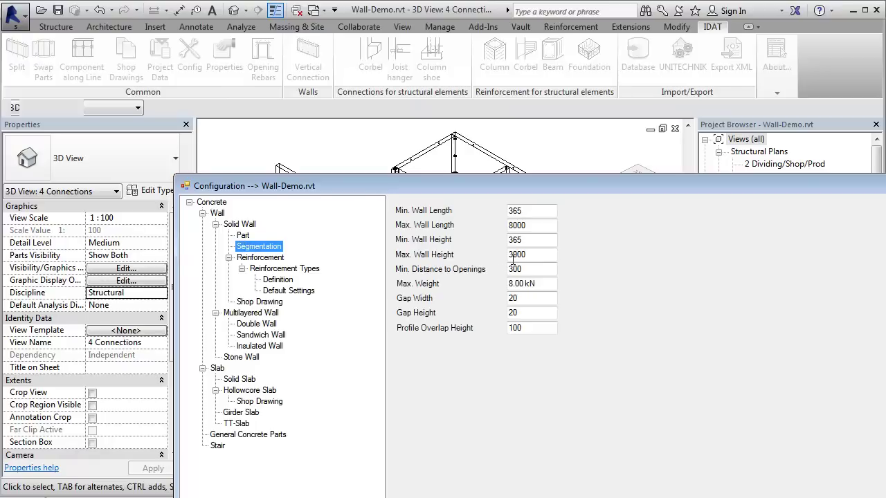
pyautogui.moveTo(538, 256); pyautogui.dragTo(495, 257)
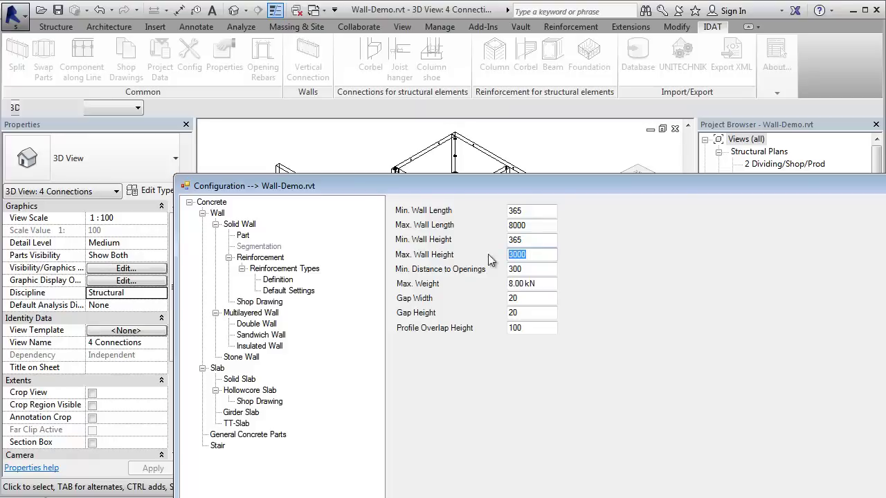
pyautogui.click(243, 236)
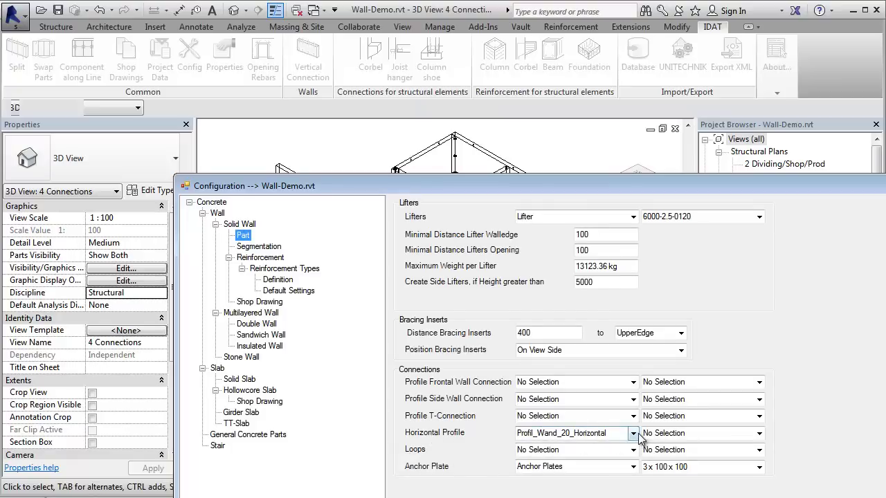
pyautogui.moveTo(568, 180); pyautogui.dragTo(448, 40)
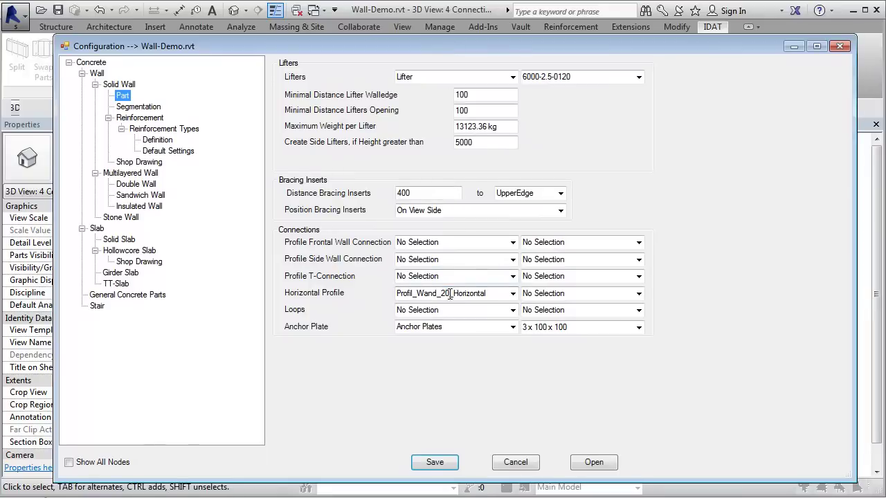
# - Discard the configuration changes and split the large 18000 mm wall into precast panels
pyautogui.click(515, 463)
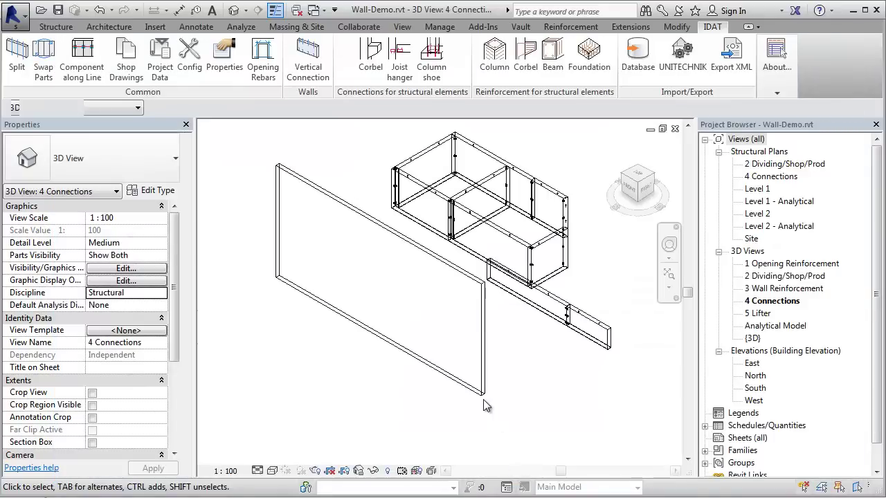
pyautogui.click(482, 398)
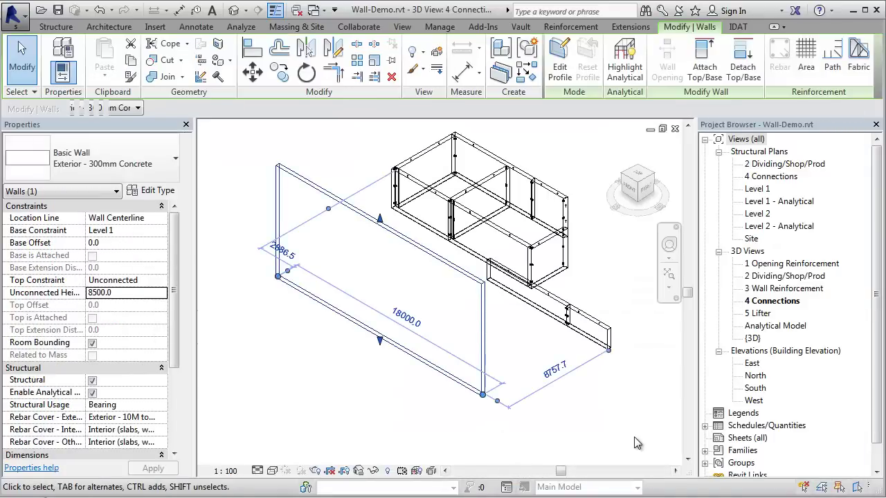
pyautogui.click(738, 27)
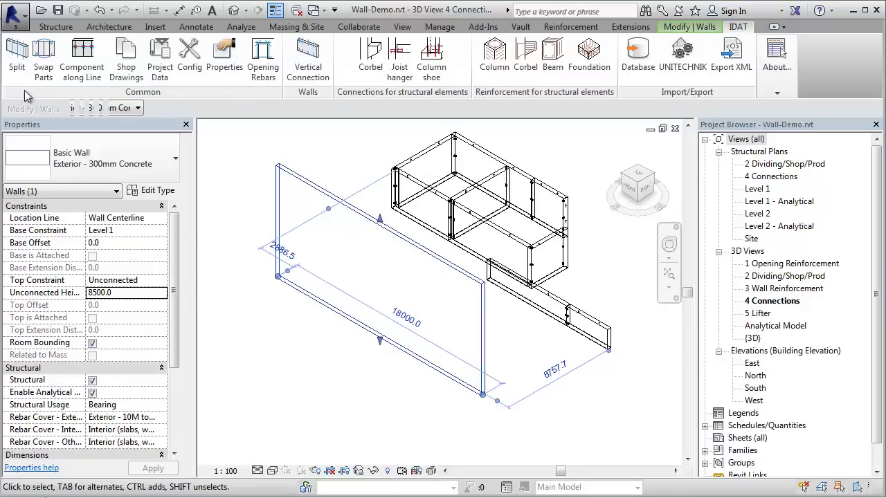
pyautogui.click(16, 59)
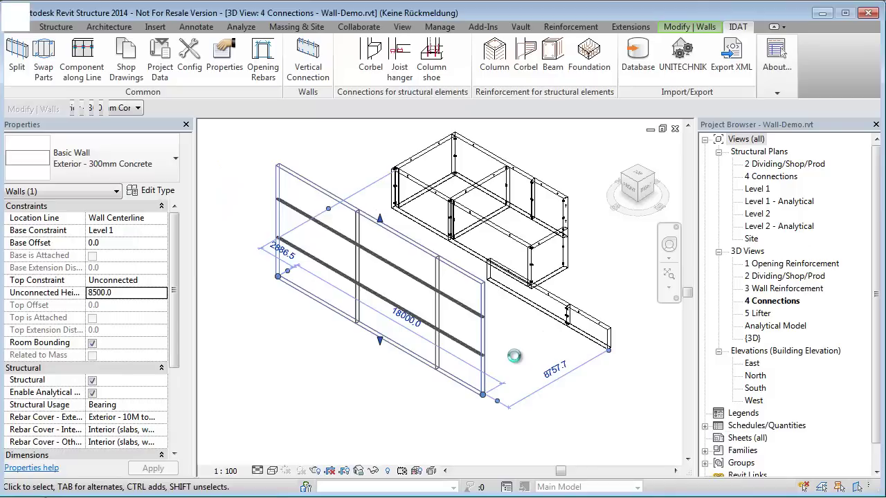
# - Deselect the split wall and zoom and pan until the whole wall with its joint rails fills the view
pyautogui.scroll(2, 514, 365)
pyautogui.click(491, 372)
pyautogui.scroll(6, 488, 366)
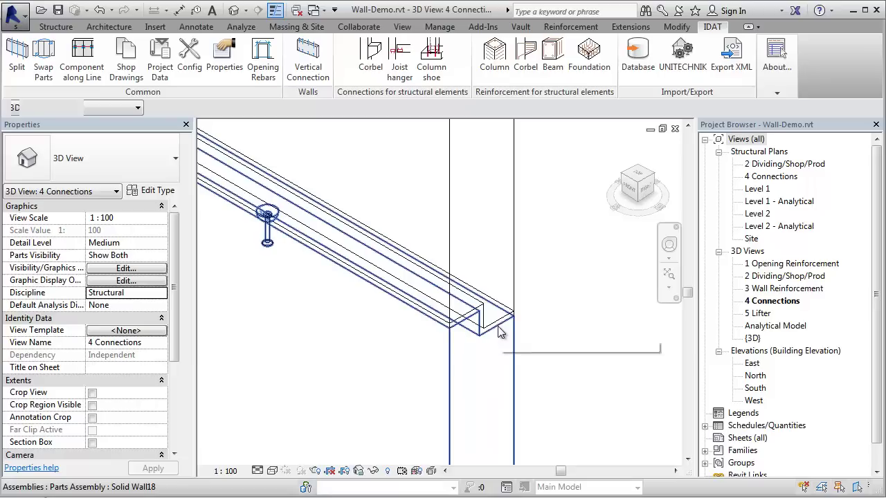
pyautogui.scroll(3, 500, 331)
pyautogui.scroll(-6, 500, 328)
pyautogui.scroll(5, 491, 361)
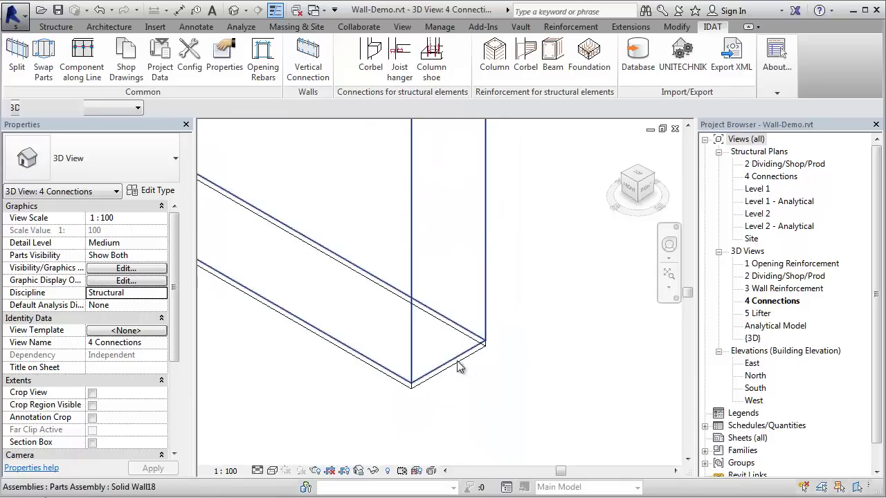
pyautogui.scroll(-3, 460, 368)
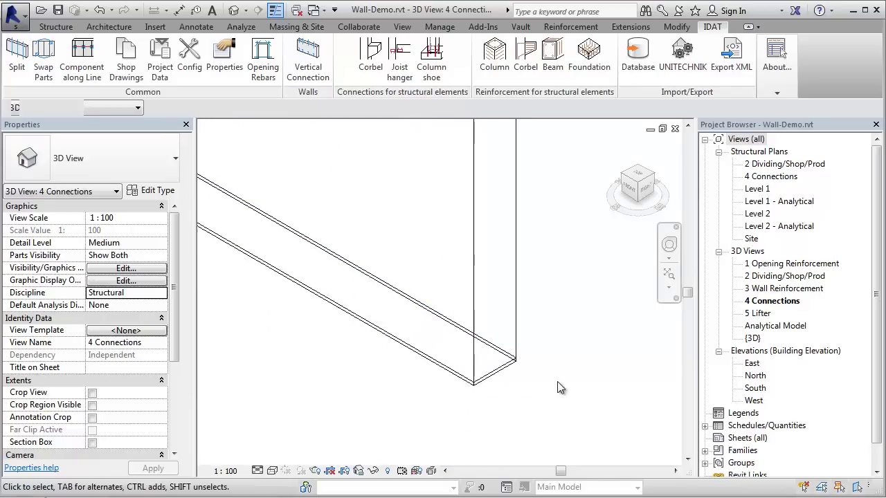
pyautogui.scroll(-2, 561, 388)
pyautogui.moveTo(553, 373); pyautogui.dragTo(501, 406, button='middle')
# - Set the IDAT configuration's Horizontal Profile to No Selection and save it
pyautogui.click(189, 52)
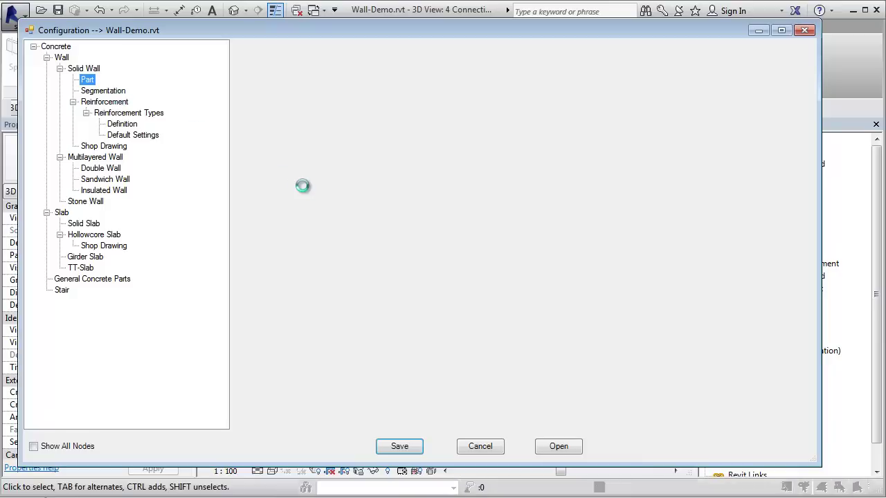
pyautogui.click(416, 277)
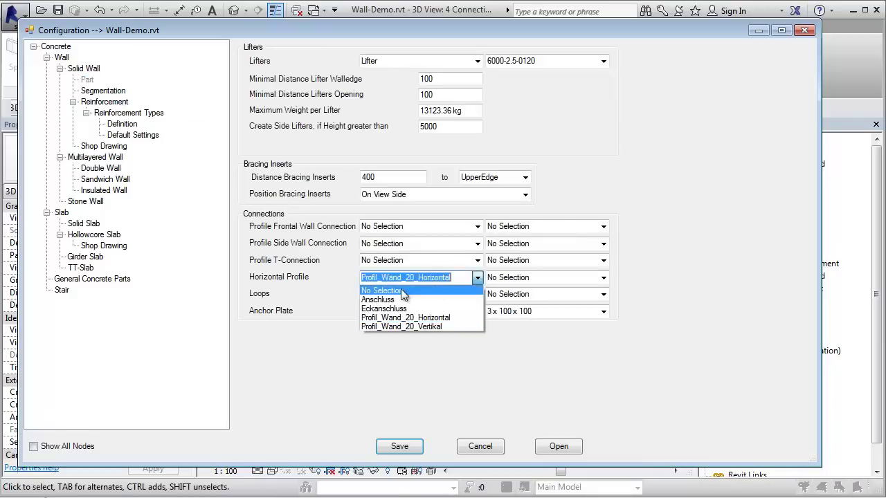
pyautogui.click(400, 291)
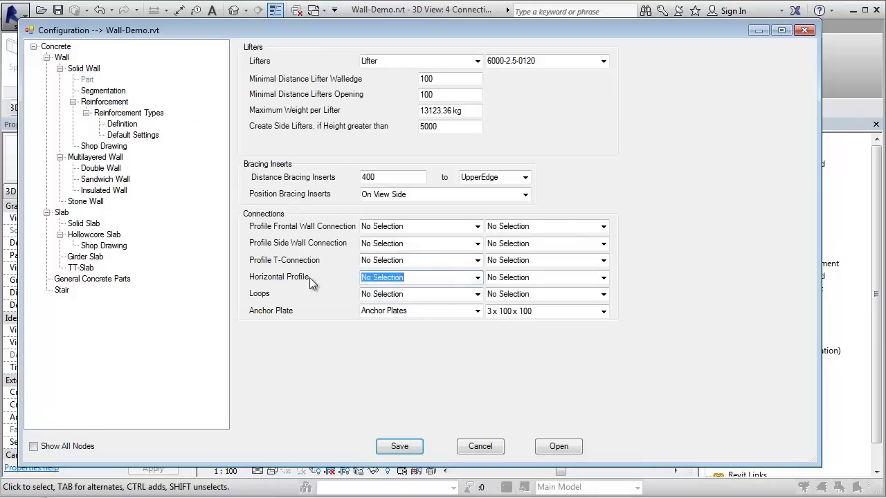
pyautogui.click(399, 447)
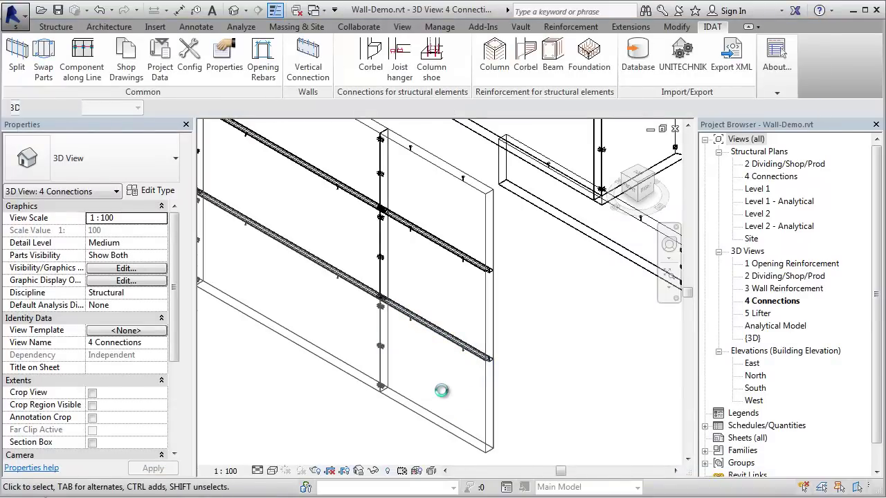
# - Clear the selection, zoom in on the panel joints, then Tab-cycle the pick to the whole wall
pyautogui.click(526, 370)
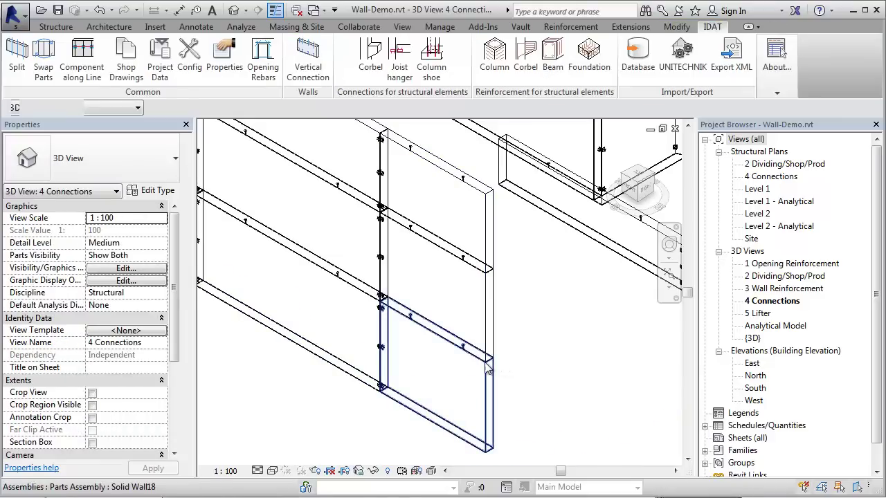
pyautogui.scroll(2, 488, 359)
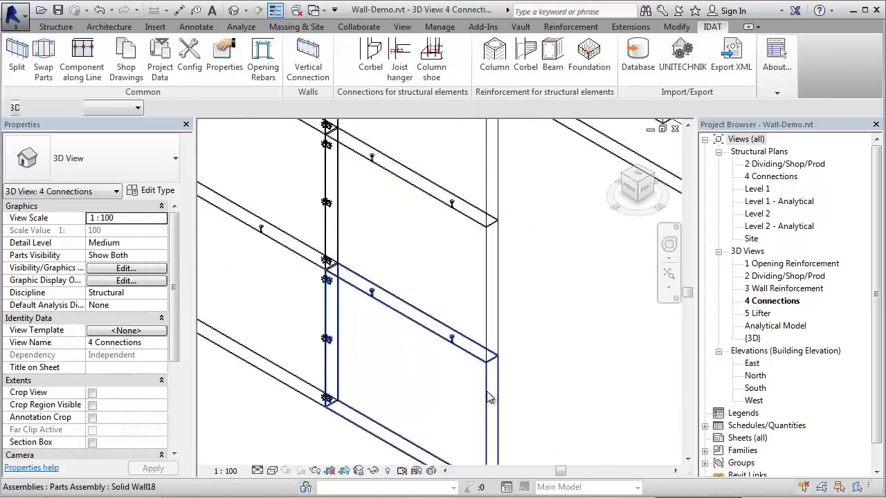
pyautogui.scroll(5, 485, 363)
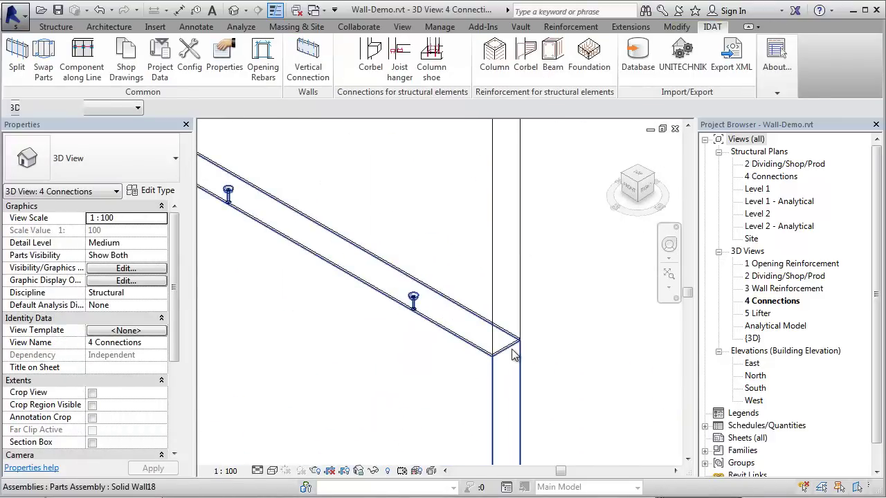
pyautogui.scroll(-3, 484, 363)
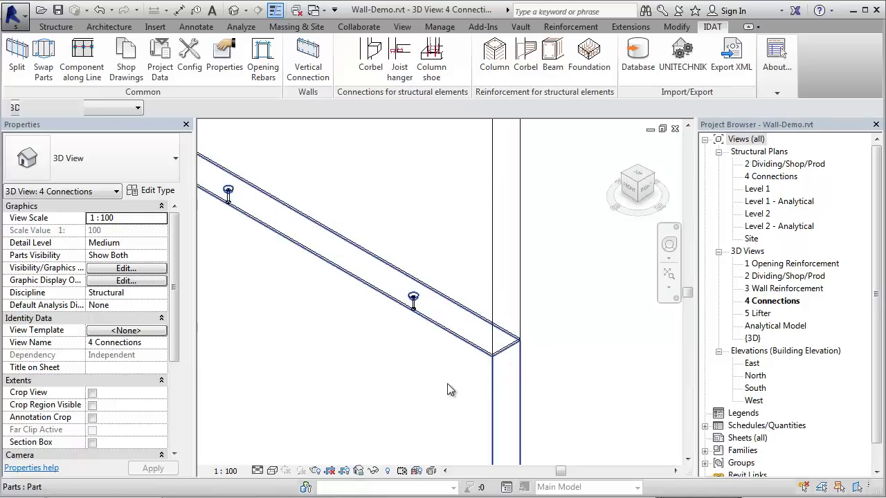
pyautogui.scroll(-2, 447, 383)
pyautogui.scroll(-5, 421, 375)
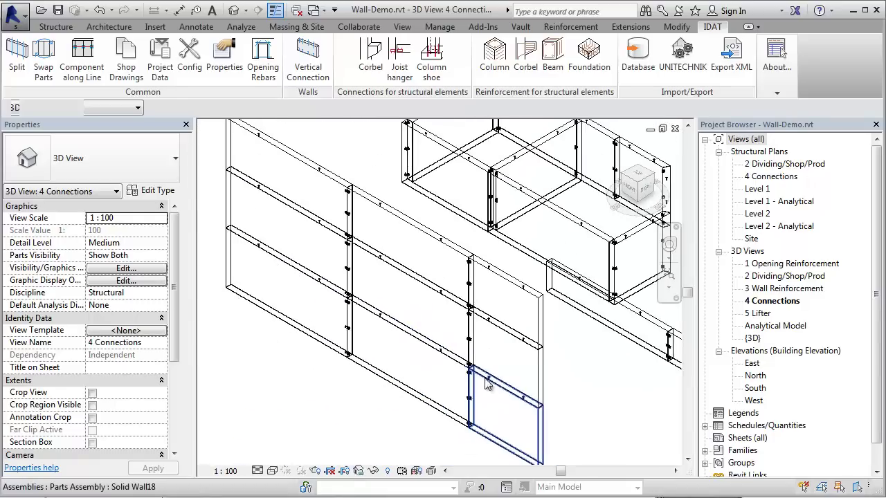
pyautogui.moveTo(290, 436); pyautogui.dragTo(514, 367, button='middle')
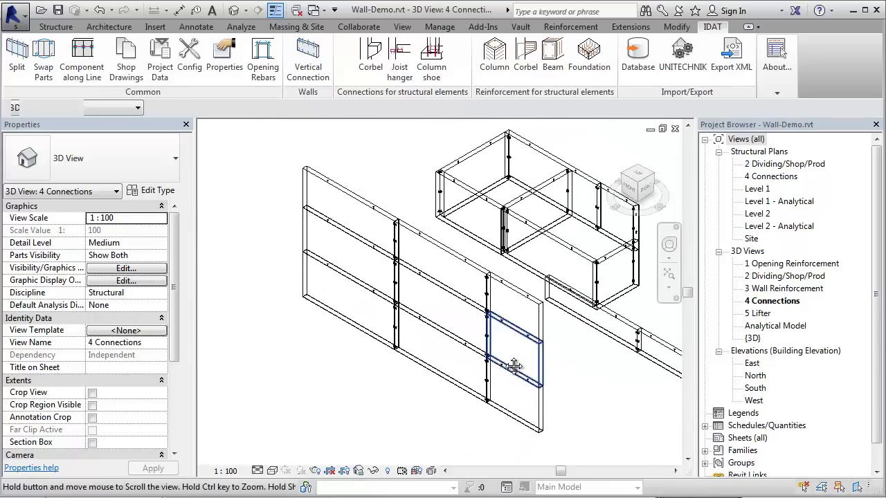
pyautogui.press('Tab')
# - Select the whole split wall and launch the IDAT Vertical Connection tool
pyautogui.click(429, 376)
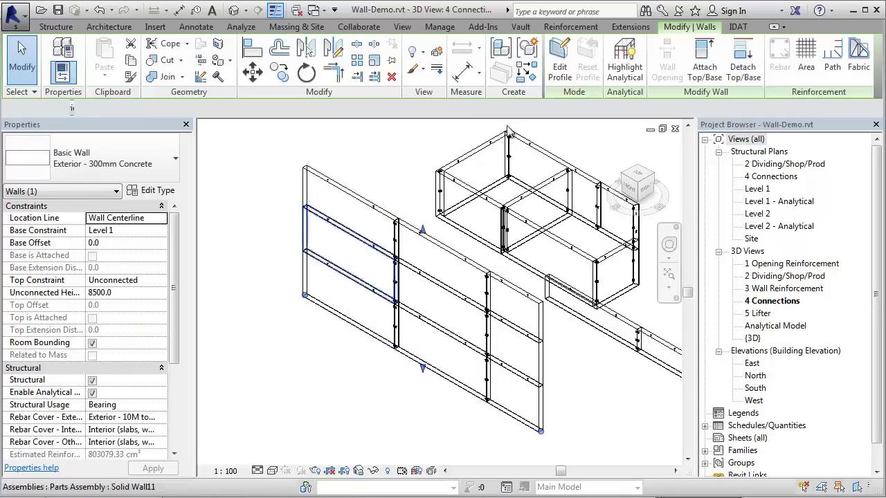
pyautogui.click(738, 28)
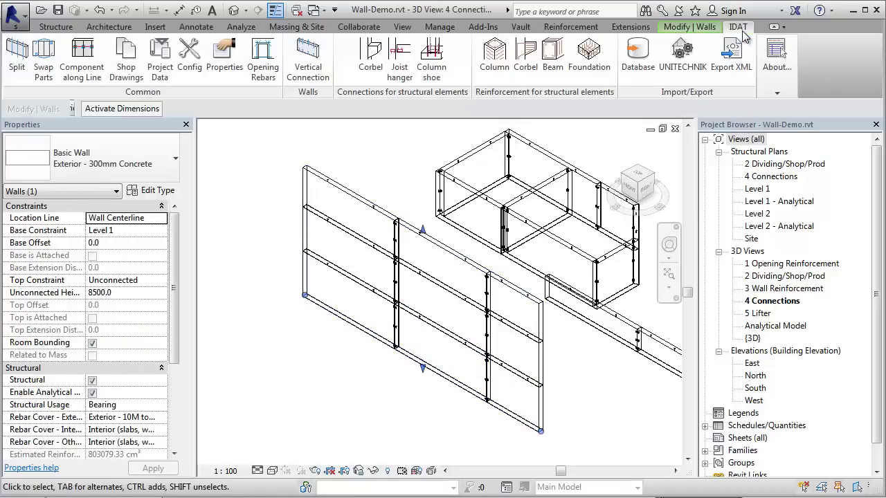
pyautogui.click(317, 75)
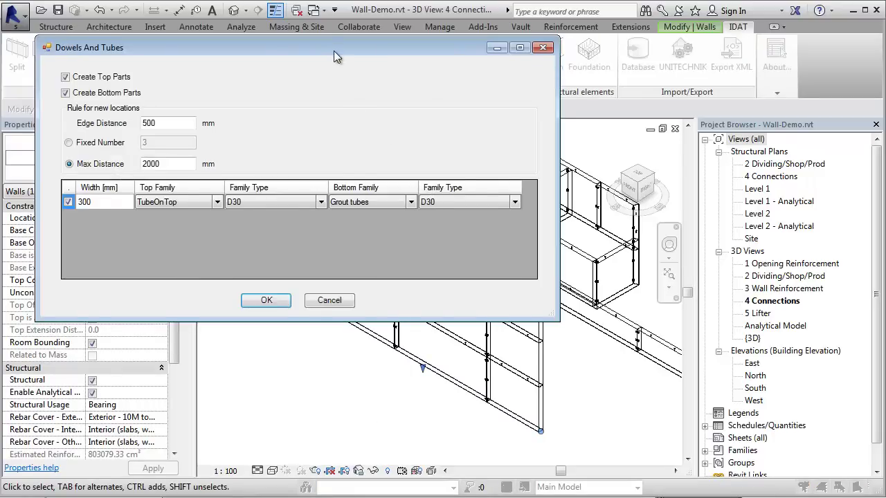
pyautogui.moveTo(335, 52); pyautogui.dragTo(458, 97)
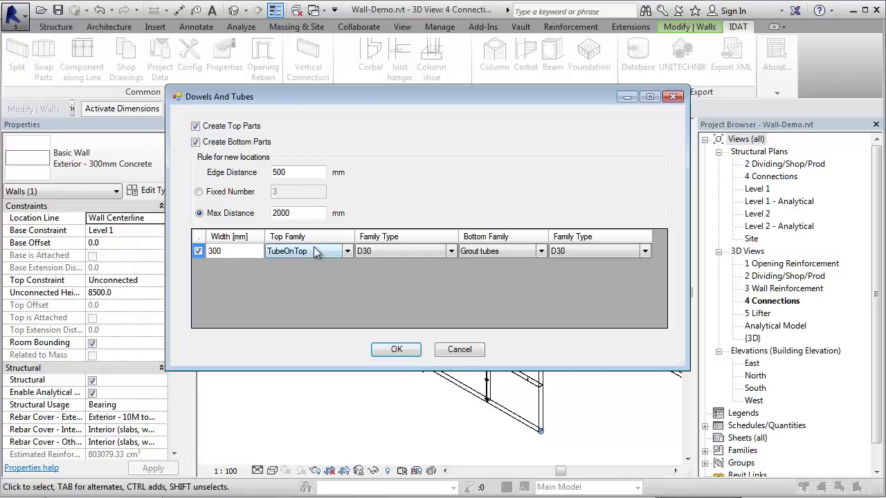
# - Create TubeOnTop D30 and grout tube D30 dowels with 500 mm edge distance and 2000 mm maximum spacing
pyautogui.click(349, 250)
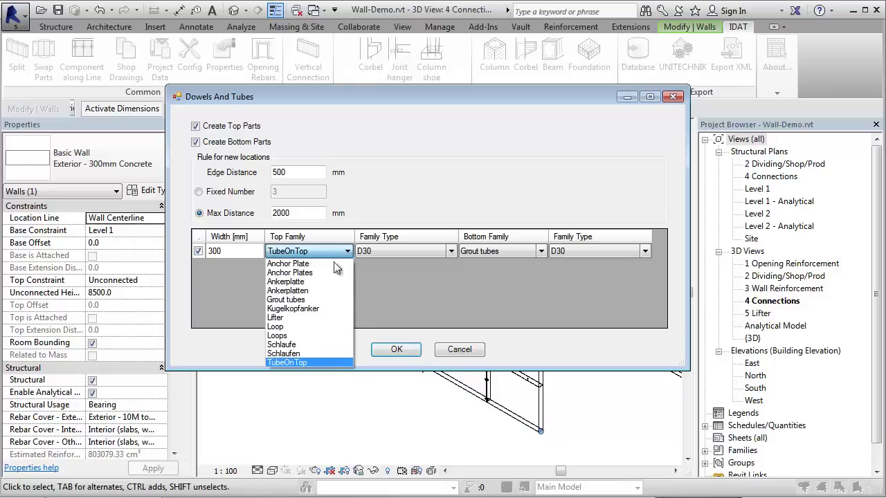
pyautogui.click(290, 363)
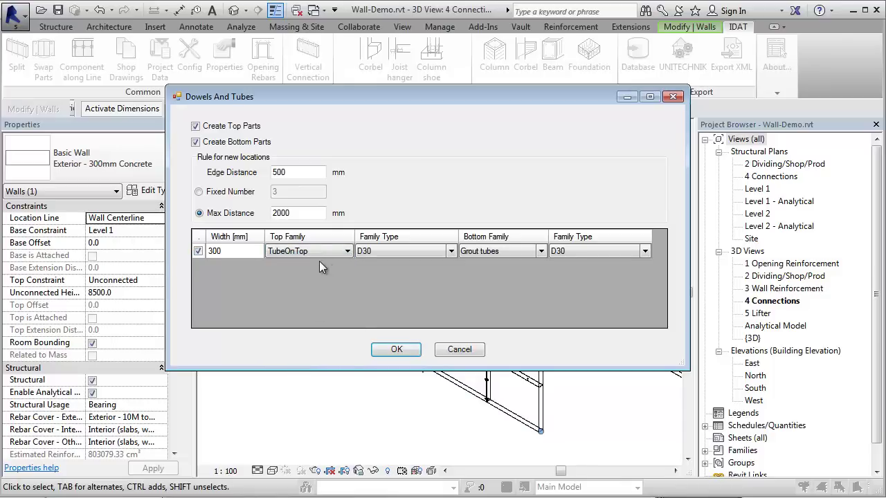
pyautogui.click(374, 253)
pyautogui.click(402, 216)
pyautogui.moveTo(291, 173); pyautogui.dragTo(231, 179)
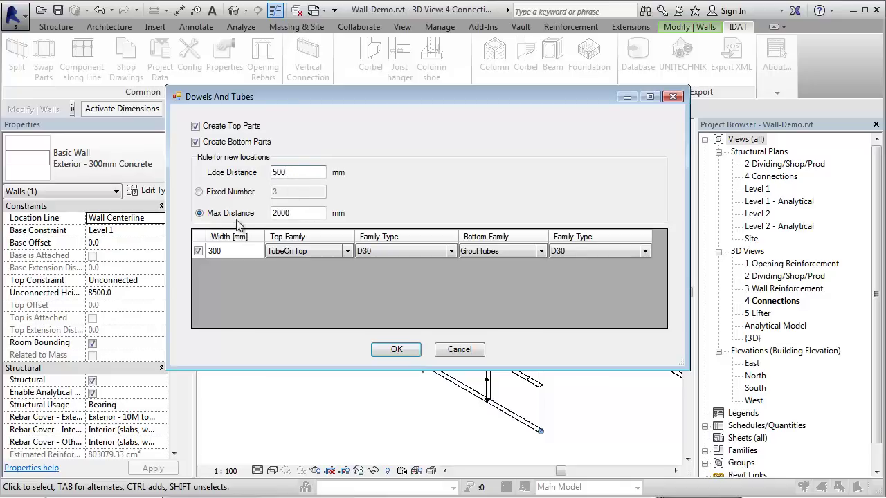
pyautogui.moveTo(292, 217); pyautogui.dragTo(252, 217)
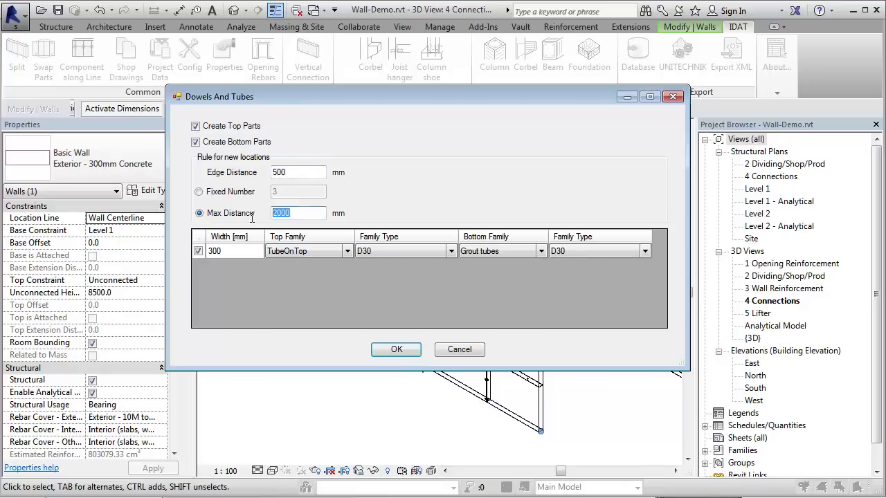
pyautogui.click(206, 192)
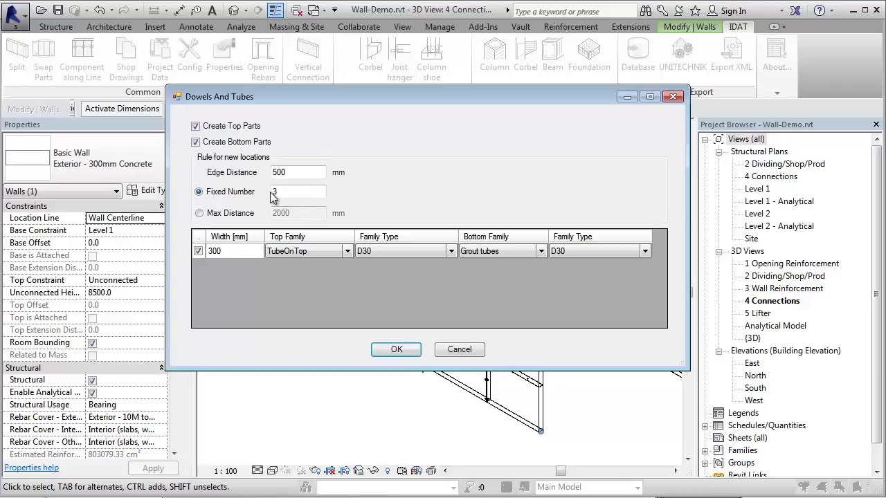
pyautogui.click(222, 215)
pyautogui.click(397, 350)
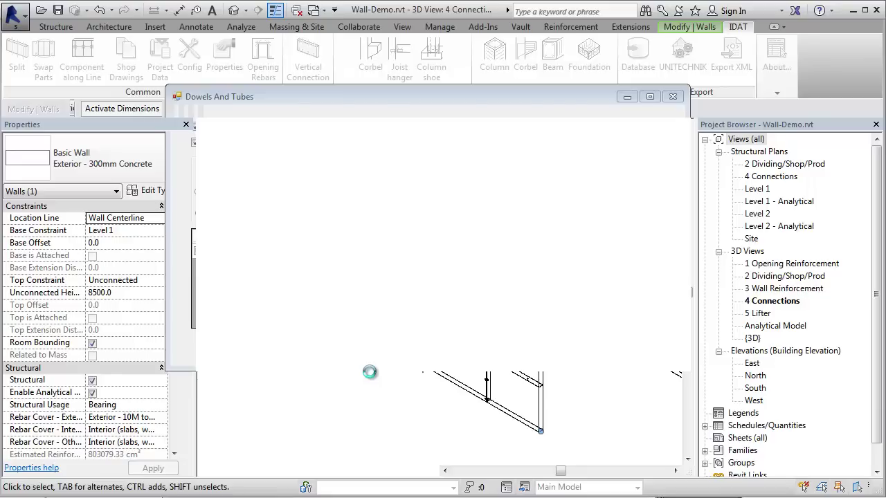
# - Deselect the wall and frame a middle panel to inspect the new dowels and grout tubes
pyautogui.click(469, 420)
pyautogui.scroll(5, 439, 341)
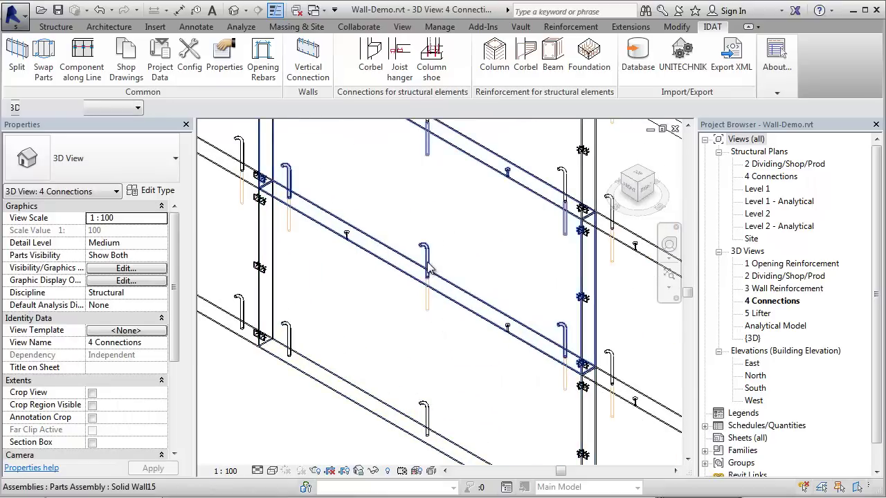
pyautogui.scroll(-3, 435, 294)
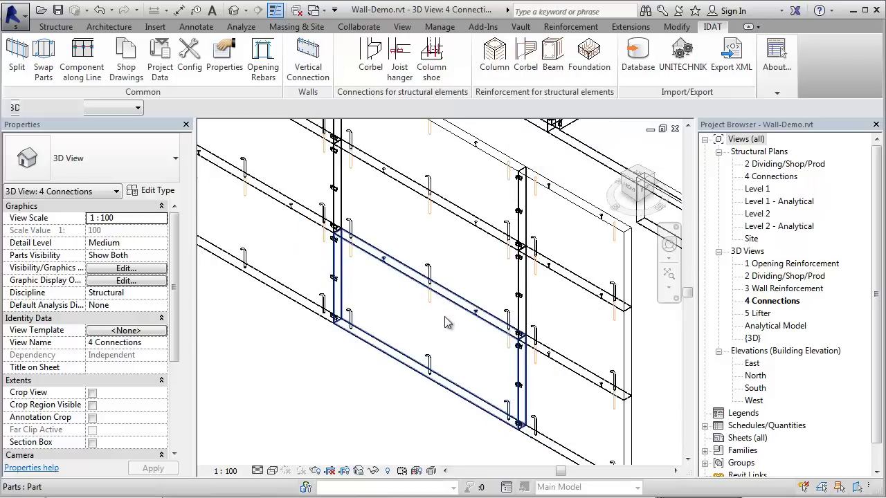
pyautogui.moveTo(464, 336); pyautogui.dragTo(463, 312, button='middle')
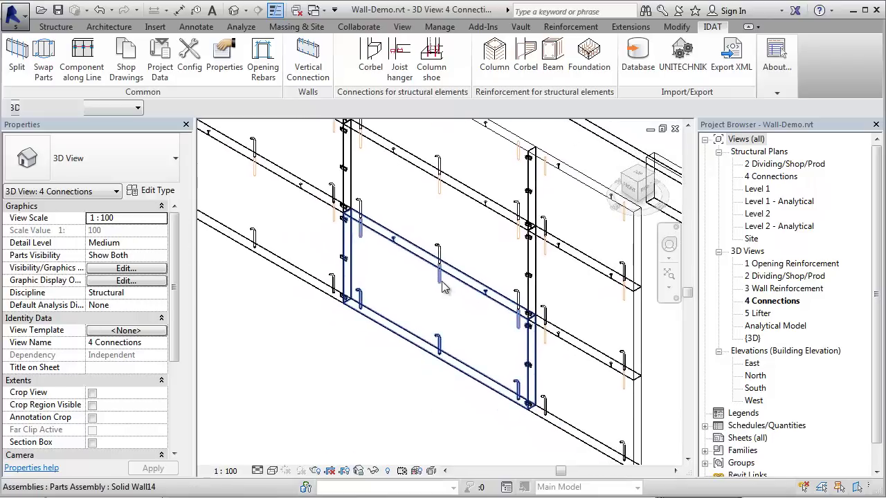